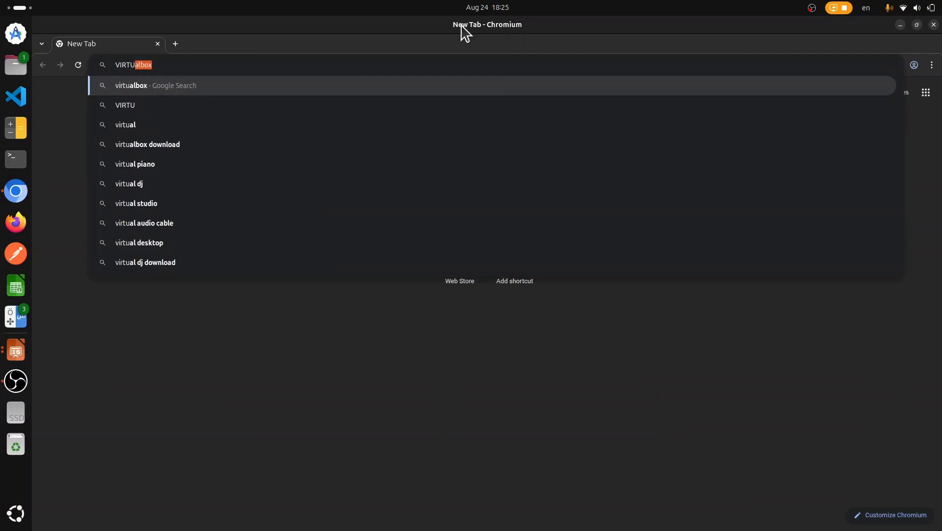
Step: Open virtualbox.org's Linux downloads, zoom to 175% and scroll to the Debian-based distributions section
{"action": "key", "text": "Return"}
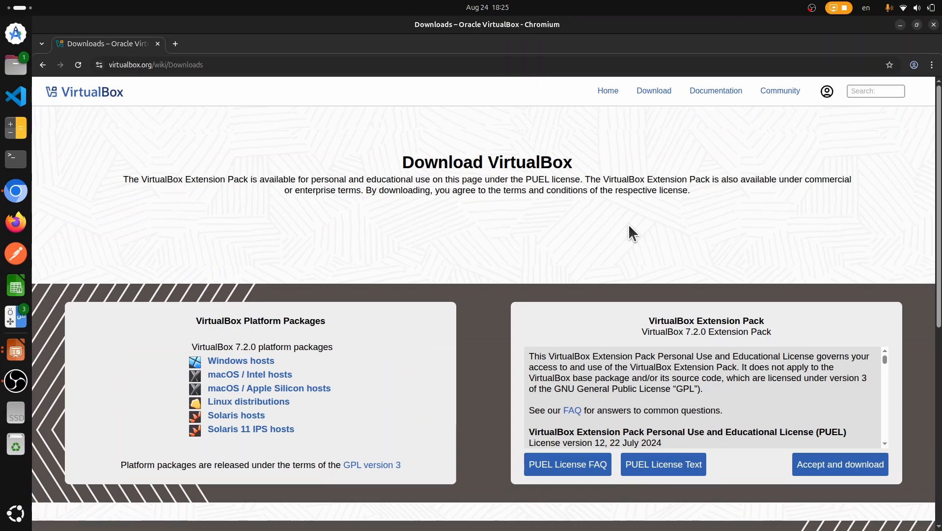
{"action": "scroll", "coordinate": [473, 198], "scroll_direction": "down", "scroll_amount": 3}
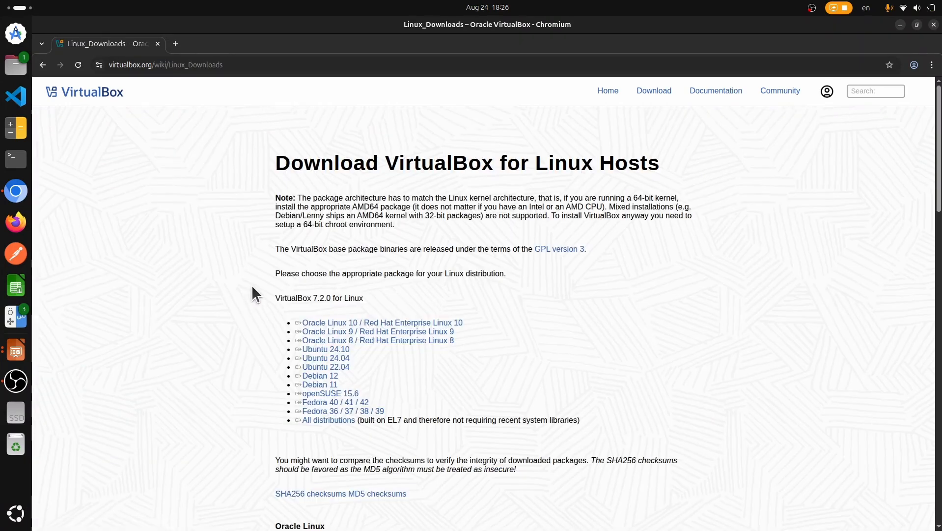
{"action": "key", "text": "ctrl+plus"}
{"action": "key", "text": "ctrl+plus"}
{"action": "key", "text": "ctrl+plus"}
{"action": "key", "text": "ctrl+plus"}
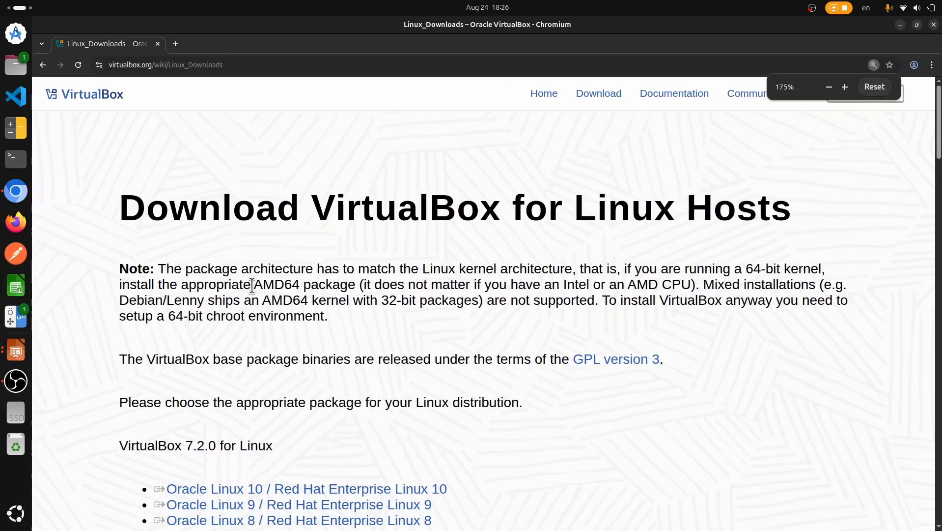
{"action": "scroll", "coordinate": [270, 259], "scroll_direction": "down", "scroll_amount": 5}
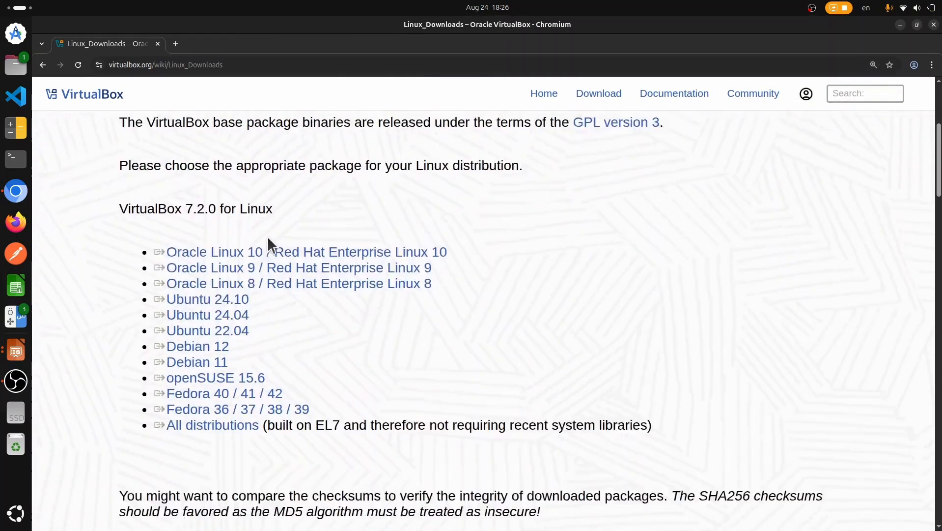
{"action": "scroll", "coordinate": [267, 235], "scroll_direction": "down", "scroll_amount": 18}
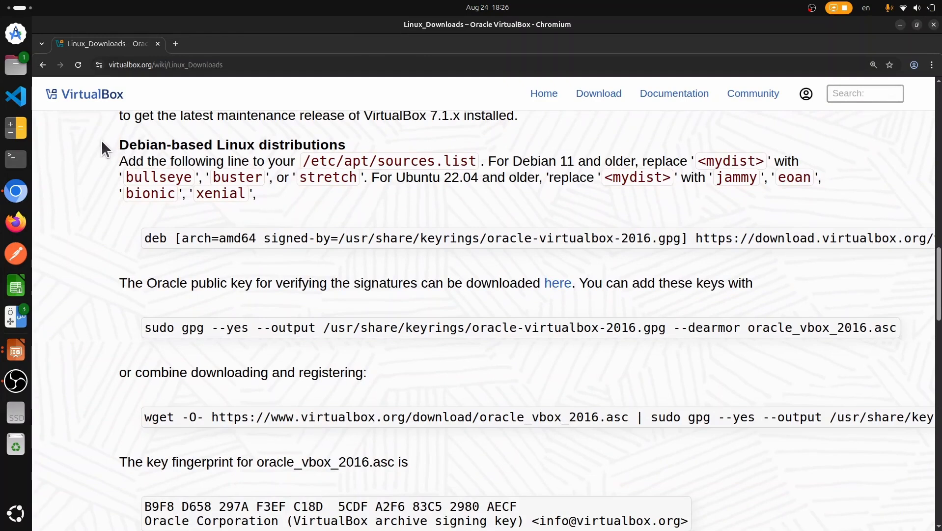
{"action": "left_click_drag", "start_coordinate": [101, 140], "coordinate": [337, 145]}
{"action": "left_click", "coordinate": [370, 152]}
Step: In a maximized terminal, run sudo nano /etc/apt/sources.list.d/ubuntu.sources
{"action": "left_click", "coordinate": [5, 160]}
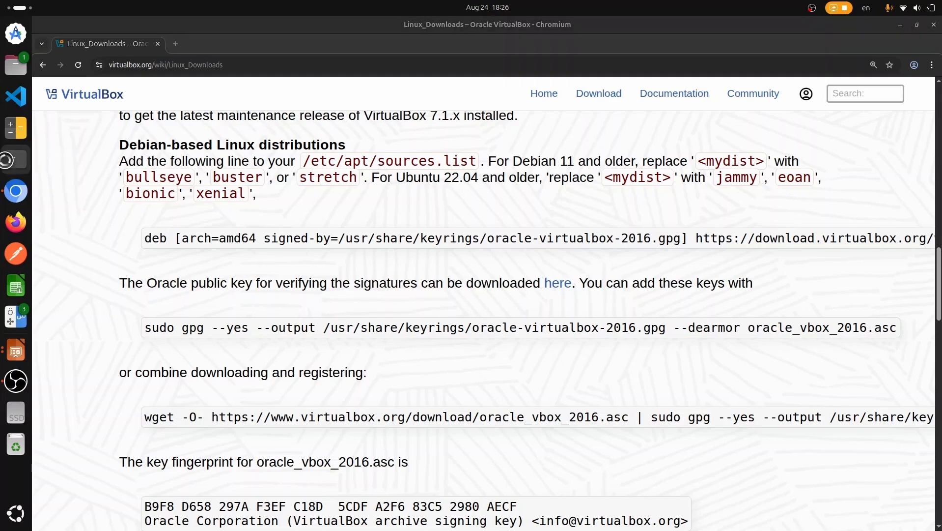
{"action": "left_click_drag", "start_coordinate": [315, 50], "coordinate": [322, 11]}
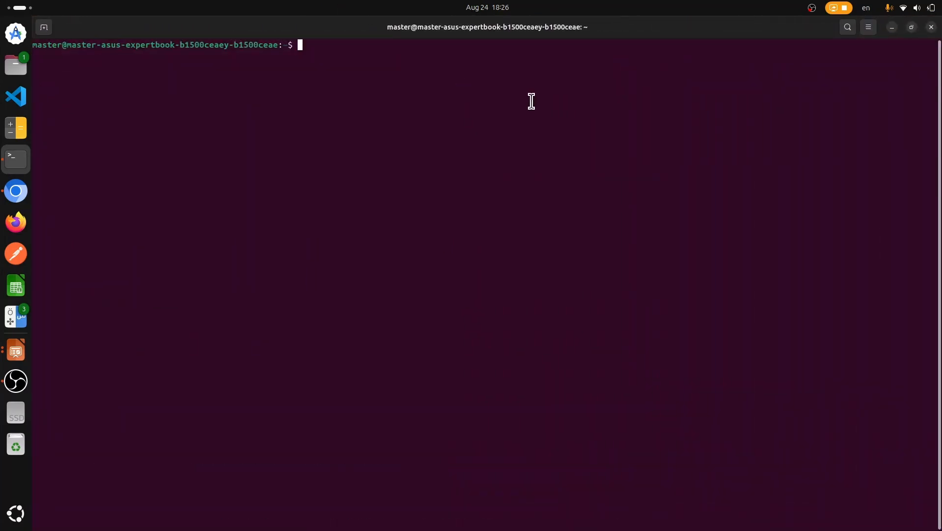
{"action": "type", "text": "sudo nano /apt/c/apt/"}
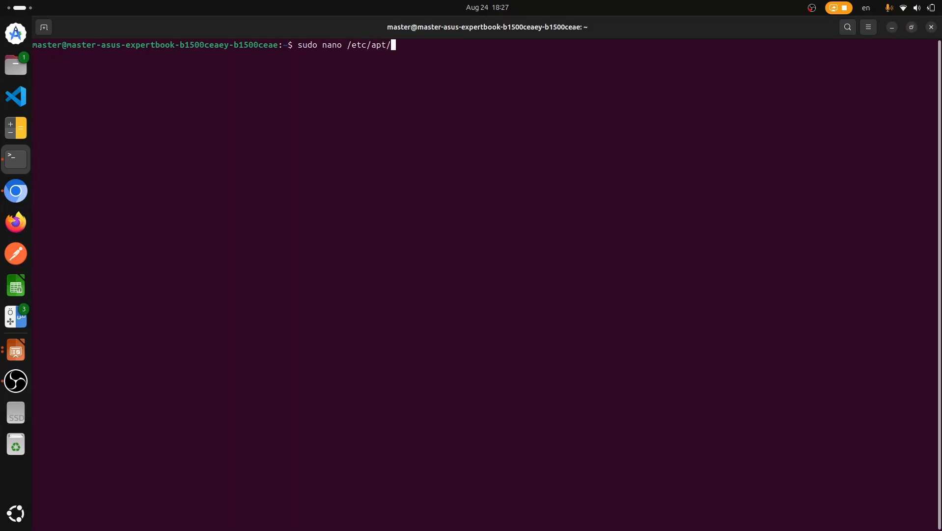
{"action": "type", "text": "sources.list.d/ubuntu.sources"}
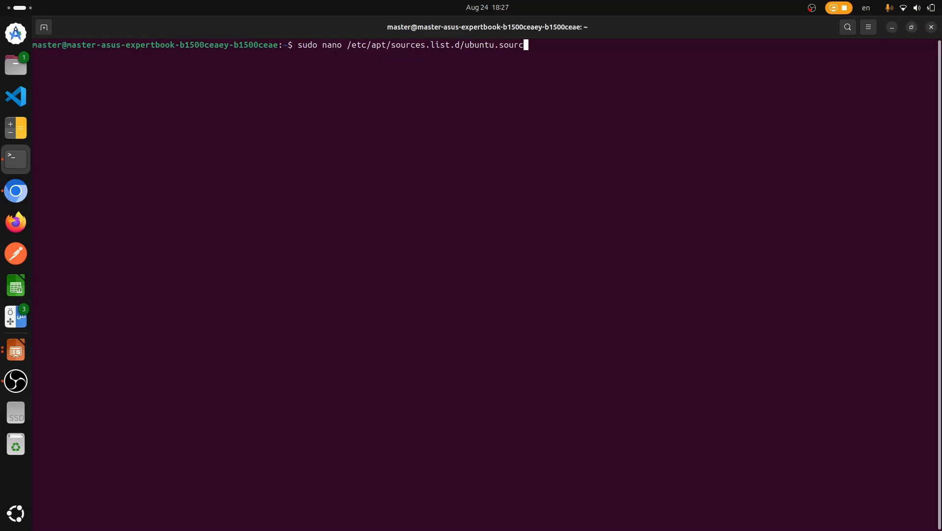
{"action": "key", "text": "Return"}
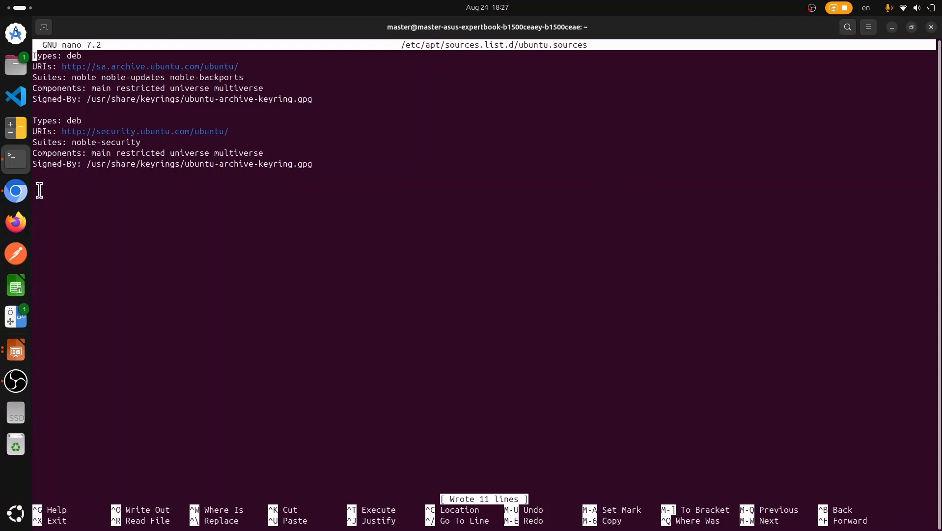
Step: Copy the VirtualBox deb repository line from the web page and paste it at the end of ubuntu.sources
{"action": "left_click", "coordinate": [16, 192]}
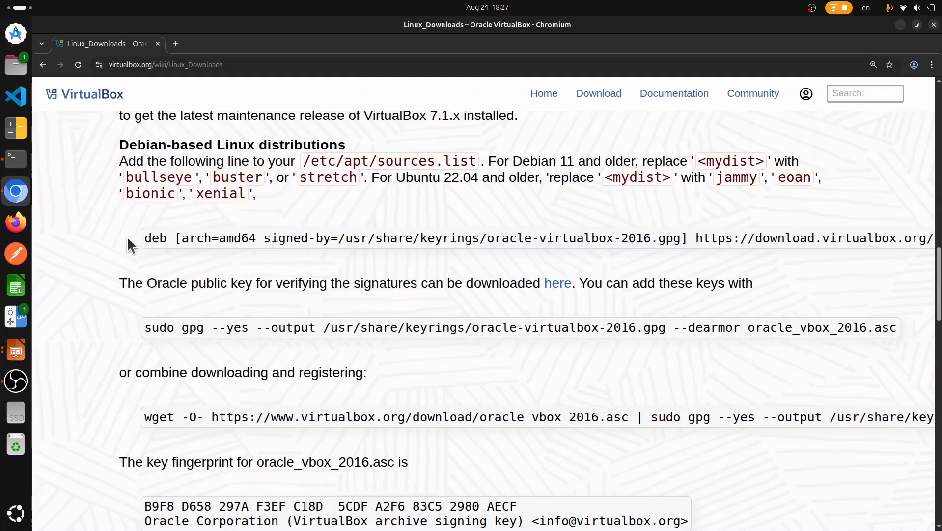
{"action": "left_click_drag", "start_coordinate": [129, 244], "coordinate": [130, 263]}
{"action": "right_click", "coordinate": [151, 243]}
{"action": "left_click", "coordinate": [182, 249]}
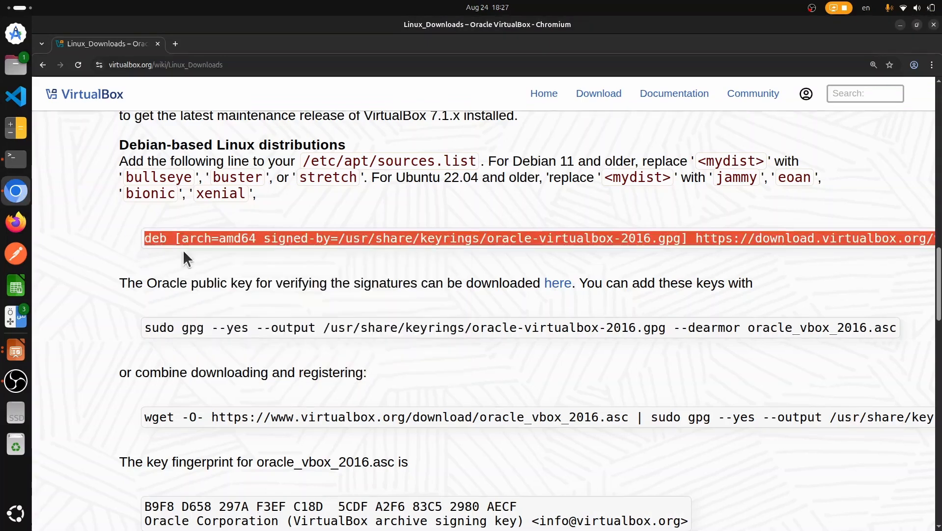
{"action": "left_click", "coordinate": [13, 165]}
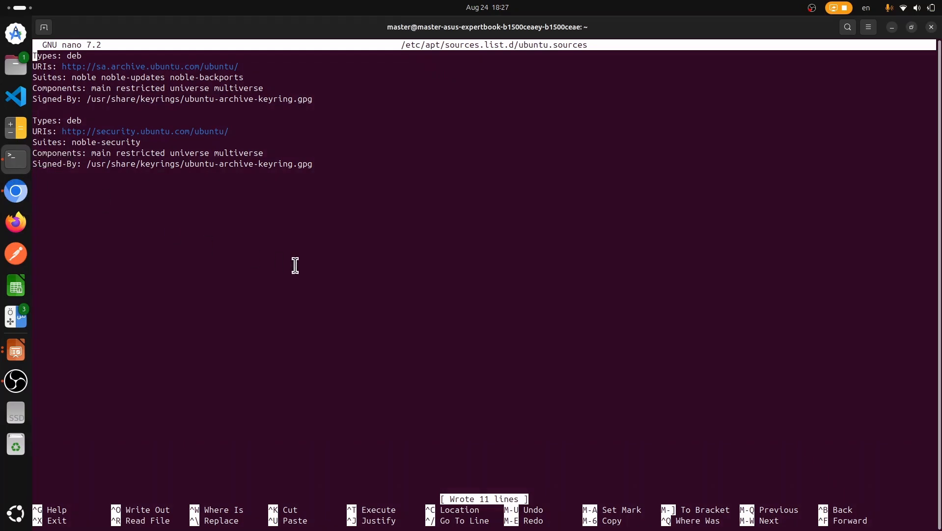
{"action": "key", "text": "Down"}
{"action": "key", "text": "Down"}
{"action": "key", "text": "Down"}
{"action": "key", "text": "Down"}
{"action": "key", "text": "Down"}
{"action": "key", "text": "Down"}
{"action": "key", "text": "Down"}
{"action": "key", "text": "Down"}
{"action": "key", "text": "Down"}
{"action": "key", "text": "Down"}
{"action": "key", "text": "Down"}
{"action": "key", "text": "Up"}
{"action": "key", "text": "Return"}
{"action": "key", "text": "Delete"}
{"action": "key", "text": "Down"}
{"action": "key", "text": "Down"}
{"action": "key", "text": "Down"}
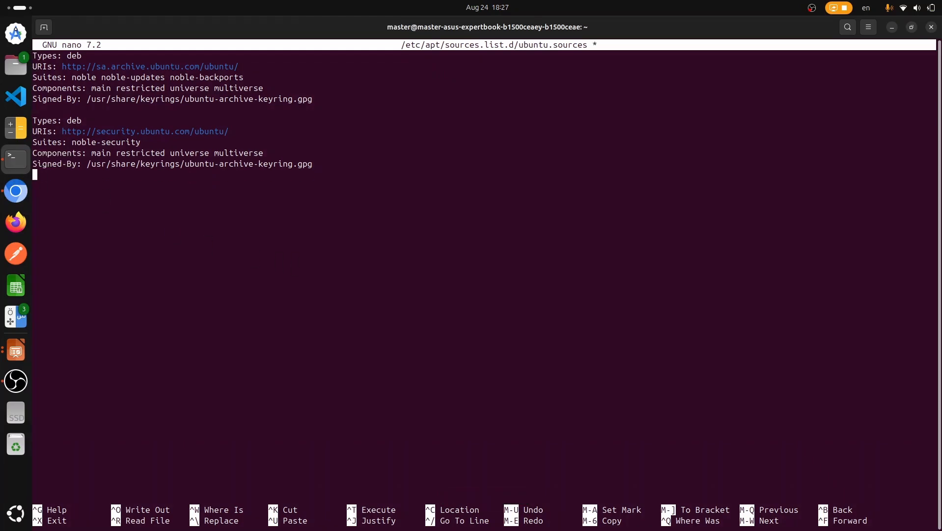
{"action": "right_click", "coordinate": [247, 264]}
{"action": "left_click", "coordinate": [267, 297]}
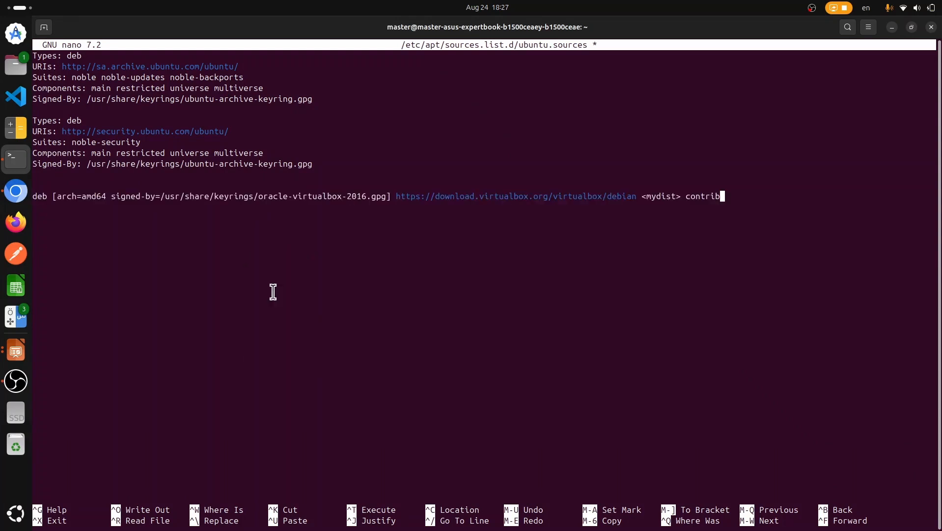
{"action": "key", "text": "Return"}
{"action": "key", "text": "Return"}
Step: Duplicate the noble-security stanza below the pasted deb line
{"action": "left_click_drag", "start_coordinate": [315, 162], "coordinate": [330, 98]}
{"action": "right_click", "coordinate": [293, 129]}
{"action": "left_click", "coordinate": [298, 141]}
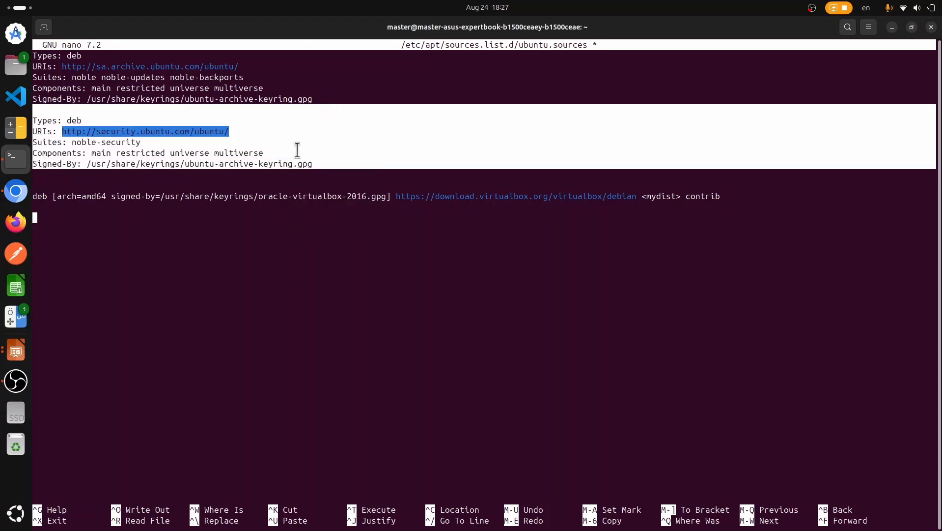
{"action": "left_click", "coordinate": [147, 276]}
{"action": "right_click", "coordinate": [148, 277]}
{"action": "left_click", "coordinate": [171, 313]}
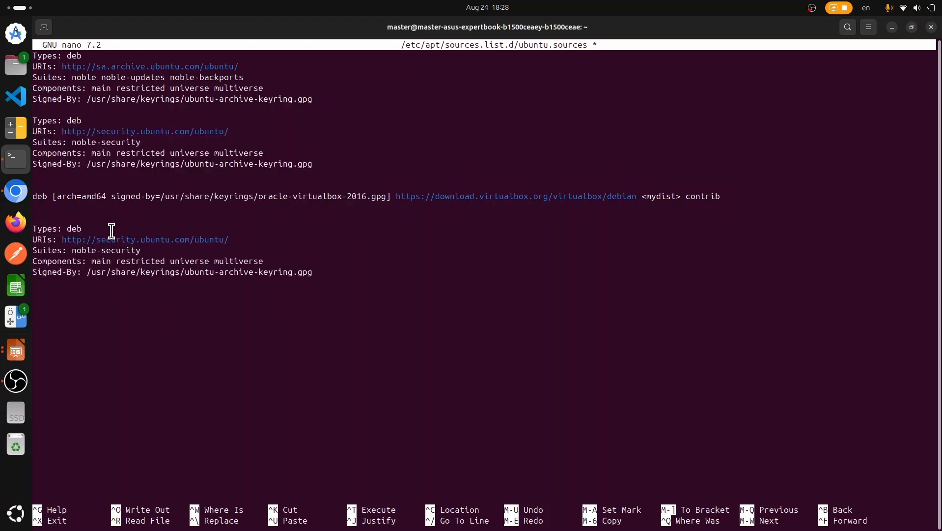
Step: Change the duplicated stanza to Suites: noble and Components: contrib, dismissing the Ubuntu error reports
{"action": "double_click", "coordinate": [72, 228]}
{"action": "key", "text": "Up"}
{"action": "key", "text": "Up"}
{"action": "key", "text": "End"}
{"action": "key", "text": "BackSpace"}
{"action": "key", "text": "BackSpace"}
{"action": "key", "text": "BackSpace"}
{"action": "key", "text": "BackSpace"}
{"action": "key", "text": "BackSpace"}
{"action": "key", "text": "BackSpace"}
{"action": "key", "text": "BackSpace"}
{"action": "key", "text": "Delete"}
{"action": "key", "text": "Delete"}
{"action": "key", "text": "Delete"}
{"action": "key", "text": "Delete"}
{"action": "key", "text": "Delete"}
{"action": "key", "text": "Delete"}
{"action": "key", "text": "Delete"}
{"action": "key", "text": "Delete"}
{"action": "key", "text": "Delete"}
{"action": "key", "text": "Delete"}
{"action": "key", "text": "Delete"}
{"action": "key", "text": "Delete"}
{"action": "key", "text": "Delete"}
{"action": "key", "text": "Delete"}
{"action": "key", "text": "Delete"}
{"action": "key", "text": "Delete"}
{"action": "key", "text": "Delete"}
{"action": "key", "text": "Delete"}
{"action": "key", "text": "Delete"}
{"action": "key", "text": "Delete"}
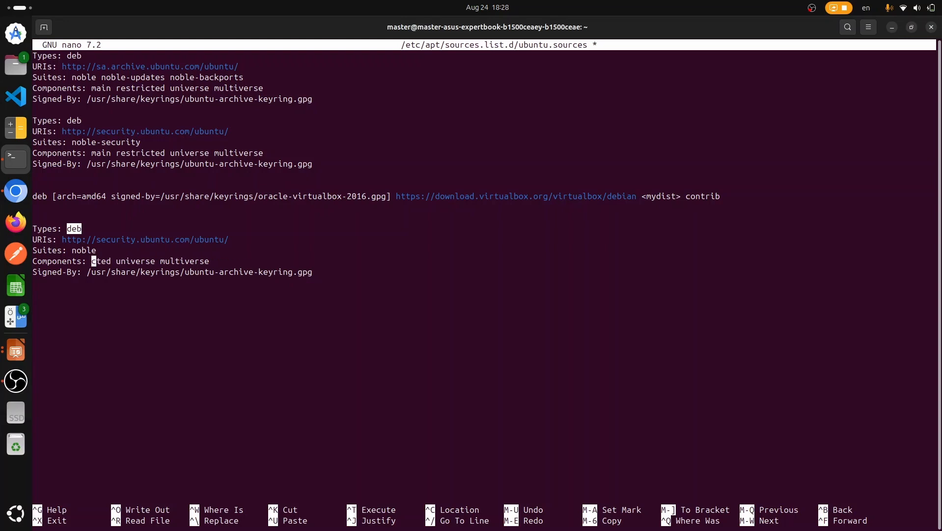
{"action": "key", "text": "Delete"}
{"action": "key", "text": "Delete"}
{"action": "key", "text": "Delete"}
{"action": "key", "text": "Delete"}
{"action": "key", "text": "Delete"}
{"action": "key", "text": "Print"}
{"action": "key", "text": "Escape"}
{"action": "type", "text": "contri"}
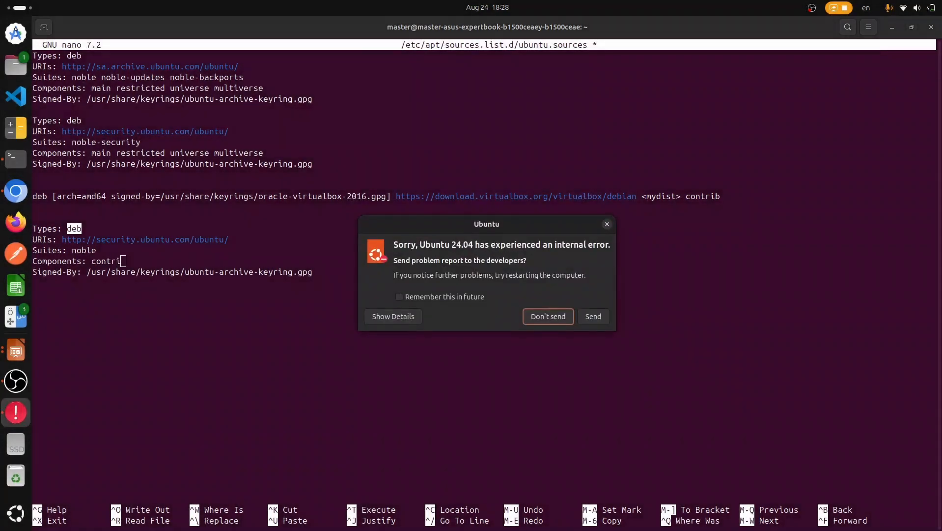
{"action": "left_click", "coordinate": [536, 313]}
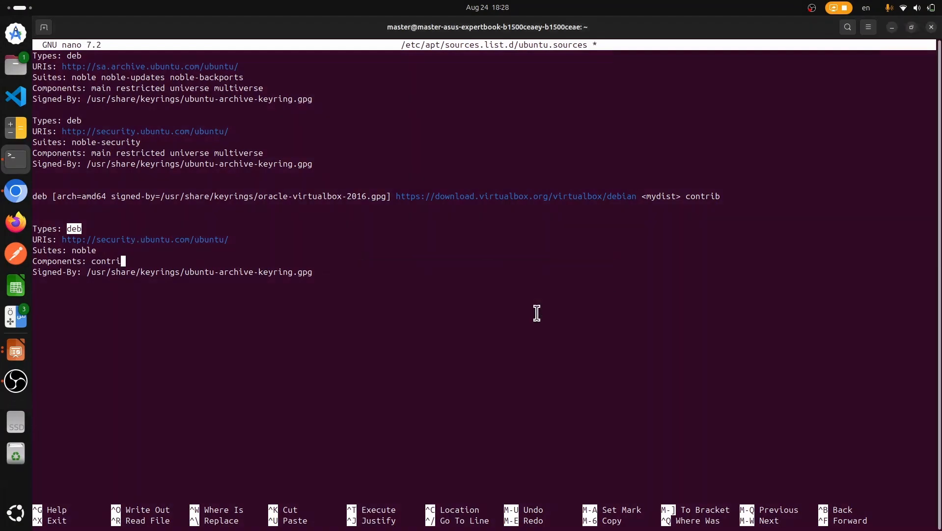
{"action": "type", "text": "b"}
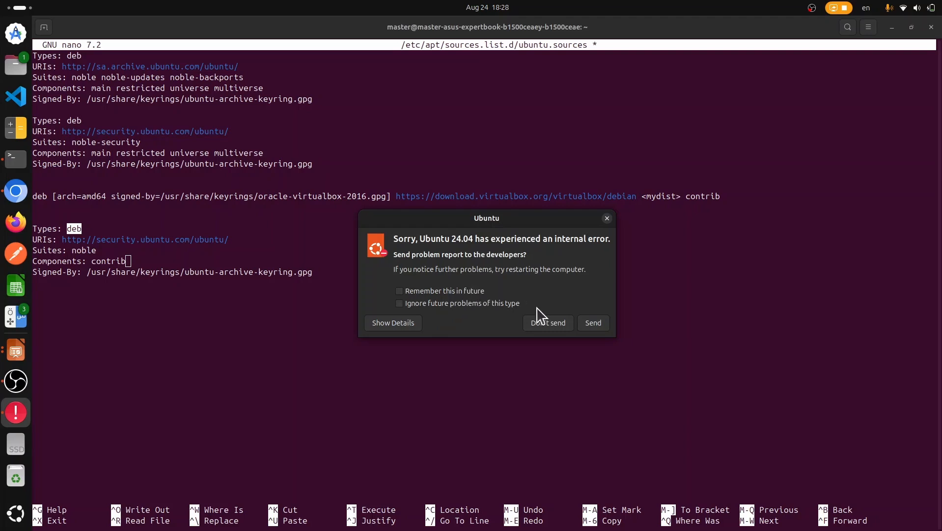
{"action": "left_click", "coordinate": [547, 323]}
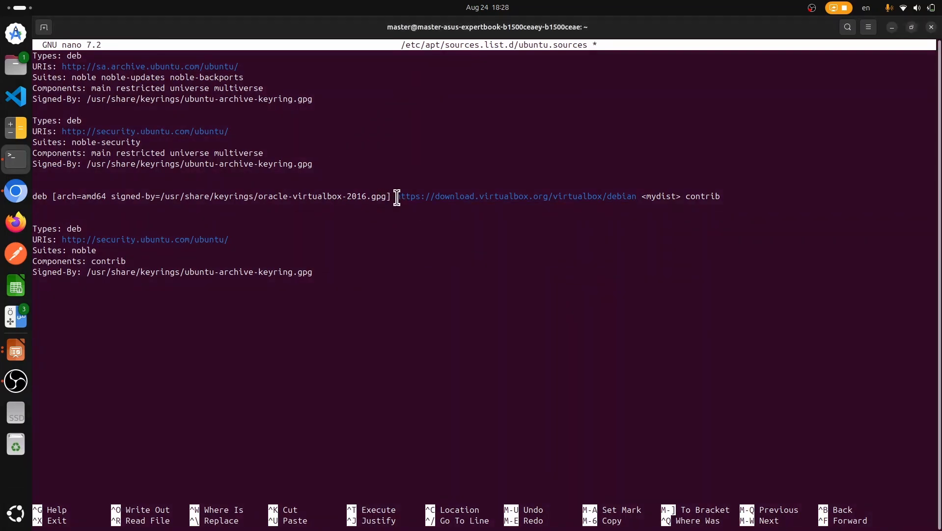
{"action": "left_click_drag", "start_coordinate": [396, 197], "coordinate": [637, 201]}
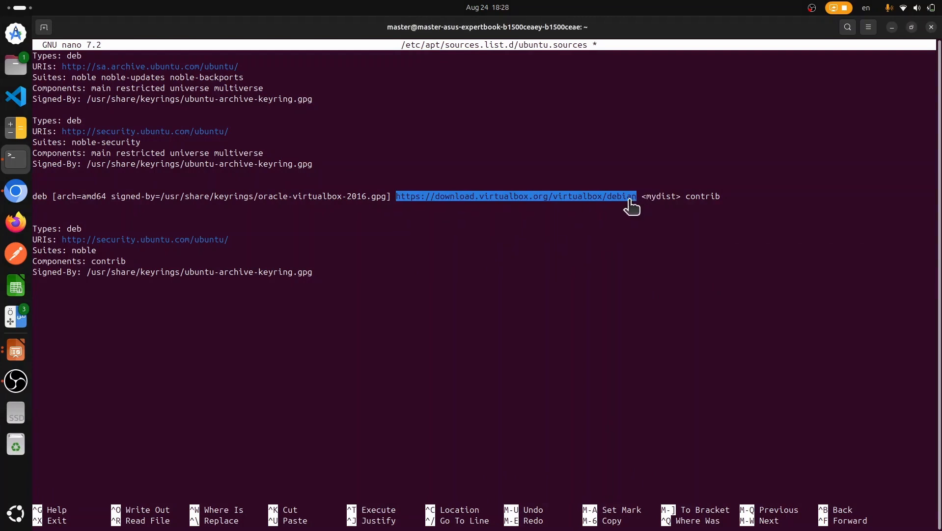
{"action": "right_click", "coordinate": [631, 202]}
{"action": "left_click", "coordinate": [649, 236]}
{"action": "key", "text": "Up"}
{"action": "key", "text": "Up"}
{"action": "key", "text": "ctrl+Right"}
{"action": "key", "text": "BackSpace"}
{"action": "key", "text": "BackSpace"}
{"action": "key", "text": "BackSpace"}
{"action": "key", "text": "BackSpace"}
{"action": "key", "text": "BackSpace"}
{"action": "key", "text": "BackSpace"}
{"action": "key", "text": "BackSpace"}
{"action": "key", "text": "BackSpace"}
{"action": "key", "text": "BackSpace"}
{"action": "key", "text": "BackSpace"}
{"action": "key", "text": "BackSpace"}
{"action": "key", "text": "BackSpace"}
{"action": "key", "text": "BackSpace"}
{"action": "key", "text": "BackSpace"}
{"action": "key", "text": "BackSpace"}
{"action": "key", "text": "BackSpace"}
{"action": "key", "text": "BackSpace"}
{"action": "key", "text": "BackSpace"}
{"action": "key", "text": "BackSpace"}
{"action": "key", "text": "BackSpace"}
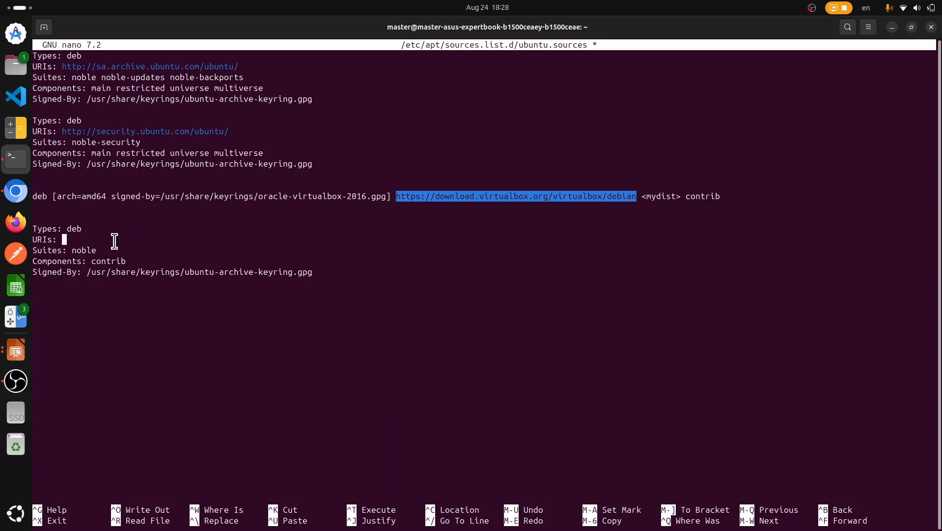
{"action": "right_click", "coordinate": [114, 241]}
{"action": "left_click", "coordinate": [147, 276]}
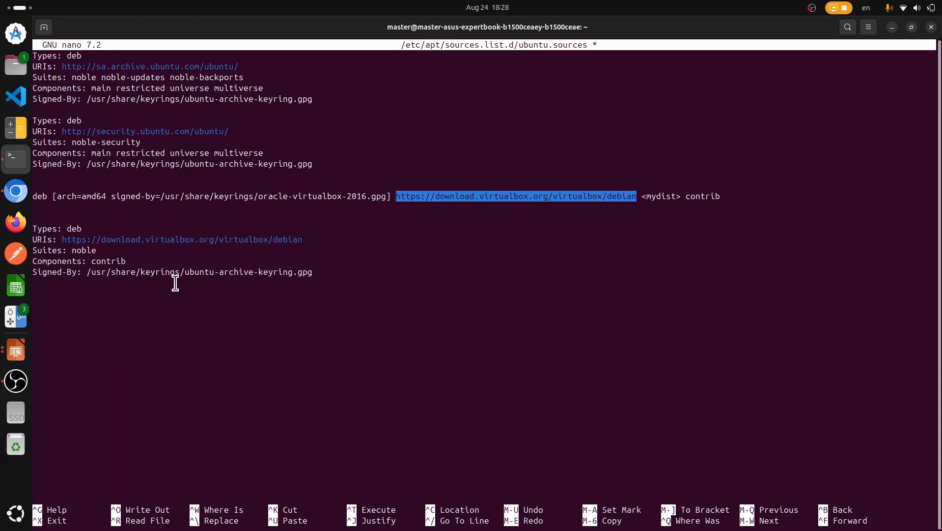
Step: Set Signed-By to /usr/share/keyrings/oracle-virtualbox-2016.gpg instead of the Ubuntu keyring
{"action": "key", "text": "Down"}
{"action": "key", "text": "Down"}
{"action": "key", "text": "Down"}
{"action": "key", "text": "Down"}
{"action": "key", "text": "Down"}
{"action": "key", "text": "BackSpace"}
{"action": "key", "text": "BackSpace"}
{"action": "key", "text": "BackSpace"}
{"action": "key", "text": "BackSpace"}
{"action": "key", "text": "BackSpace"}
{"action": "key", "text": "BackSpace"}
{"action": "key", "text": "BackSpace"}
{"action": "key", "text": "BackSpace"}
{"action": "key", "text": "BackSpace"}
{"action": "key", "text": "BackSpace"}
{"action": "key", "text": "BackSpace"}
{"action": "key", "text": "BackSpace"}
{"action": "key", "text": "BackSpace"}
{"action": "key", "text": "BackSpace"}
{"action": "key", "text": "BackSpace"}
{"action": "key", "text": "BackSpace"}
{"action": "key", "text": "BackSpace"}
{"action": "key", "text": "BackSpace"}
{"action": "key", "text": "BackSpace"}
{"action": "key", "text": "BackSpace"}
{"action": "key", "text": "BackSpace"}
{"action": "key", "text": "BackSpace"}
{"action": "key", "text": "BackSpace"}
{"action": "key", "text": "BackSpace"}
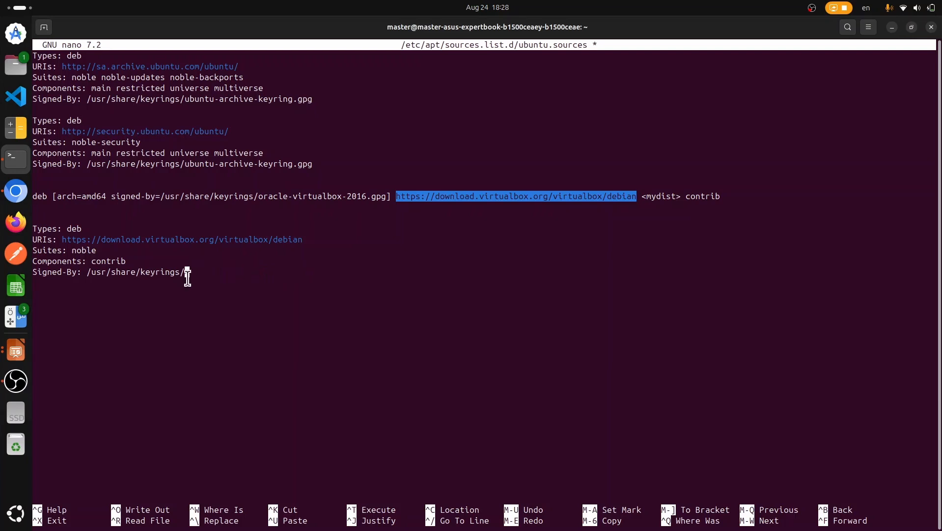
{"action": "left_click_drag", "start_coordinate": [258, 196], "coordinate": [385, 198]}
{"action": "right_click", "coordinate": [375, 196]}
{"action": "left_click", "coordinate": [392, 207]}
{"action": "left_click", "coordinate": [258, 318]}
{"action": "right_click", "coordinate": [258, 318]}
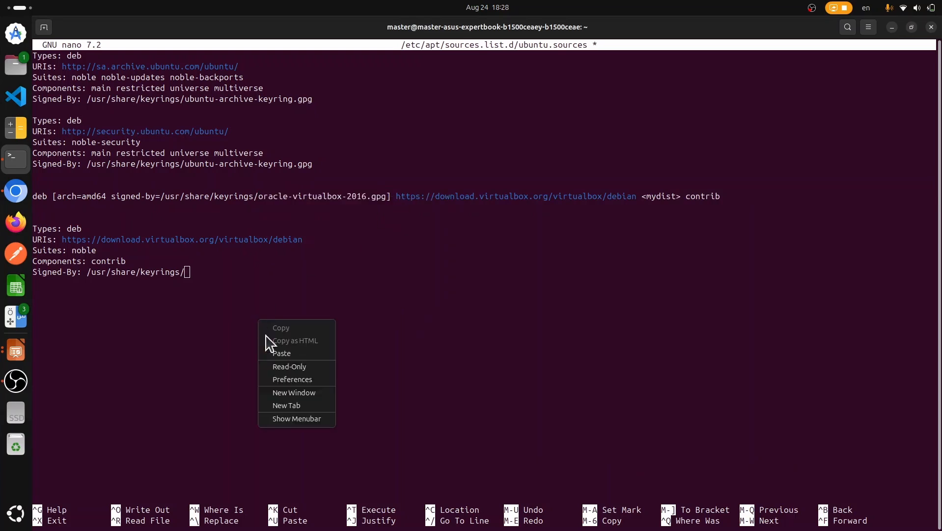
{"action": "left_click", "coordinate": [287, 353]}
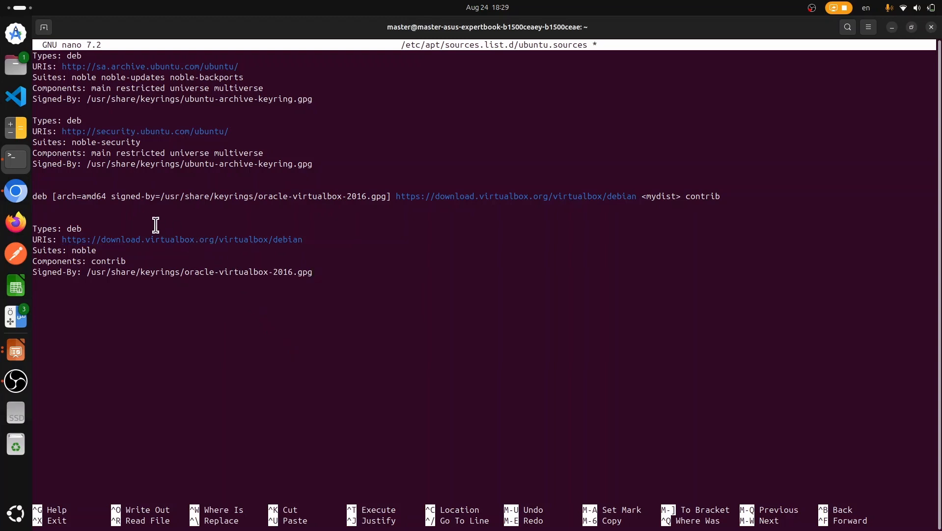
Step: Delete the leftover one-line deb entry and extra blank line, then save ubuntu.sources
{"action": "key", "text": "Up"}
{"action": "key", "text": "Up"}
{"action": "key", "text": "Up"}
{"action": "key", "text": "Up"}
{"action": "key", "text": "Up"}
{"action": "key", "text": "BackSpace"}
{"action": "key", "text": "BackSpace"}
{"action": "key", "text": "BackSpace"}
{"action": "key", "text": "BackSpace"}
{"action": "key", "text": "BackSpace"}
{"action": "key", "text": "BackSpace"}
{"action": "key", "text": "BackSpace"}
{"action": "key", "text": "BackSpace"}
{"action": "key", "text": "BackSpace"}
{"action": "key", "text": "BackSpace"}
{"action": "key", "text": "BackSpace"}
{"action": "key", "text": "BackSpace"}
{"action": "key", "text": "BackSpace"}
{"action": "key", "text": "BackSpace"}
{"action": "key", "text": "BackSpace"}
{"action": "key", "text": "BackSpace"}
{"action": "key", "text": "BackSpace"}
{"action": "key", "text": "BackSpace"}
{"action": "key", "text": "BackSpace"}
{"action": "key", "text": "BackSpace"}
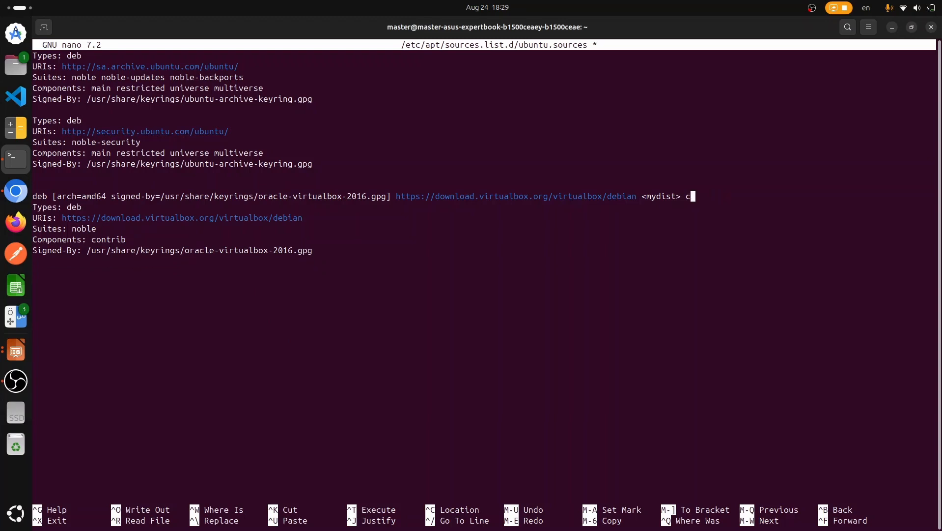
{"action": "key", "text": "BackSpace"}
{"action": "key", "text": "BackSpace"}
{"action": "key", "text": "BackSpace"}
{"action": "key", "text": "BackSpace"}
{"action": "key", "text": "BackSpace"}
{"action": "key", "text": "BackSpace"}
{"action": "key", "text": "BackSpace"}
{"action": "key", "text": "BackSpace"}
{"action": "key", "text": "BackSpace"}
{"action": "key", "text": "BackSpace"}
{"action": "key", "text": "BackSpace"}
{"action": "key", "text": "BackSpace"}
{"action": "key", "text": "BackSpace"}
{"action": "key", "text": "BackSpace"}
{"action": "key", "text": "BackSpace"}
{"action": "key", "text": "BackSpace"}
{"action": "key", "text": "BackSpace"}
{"action": "key", "text": "BackSpace"}
{"action": "key", "text": "BackSpace"}
{"action": "key", "text": "BackSpace"}
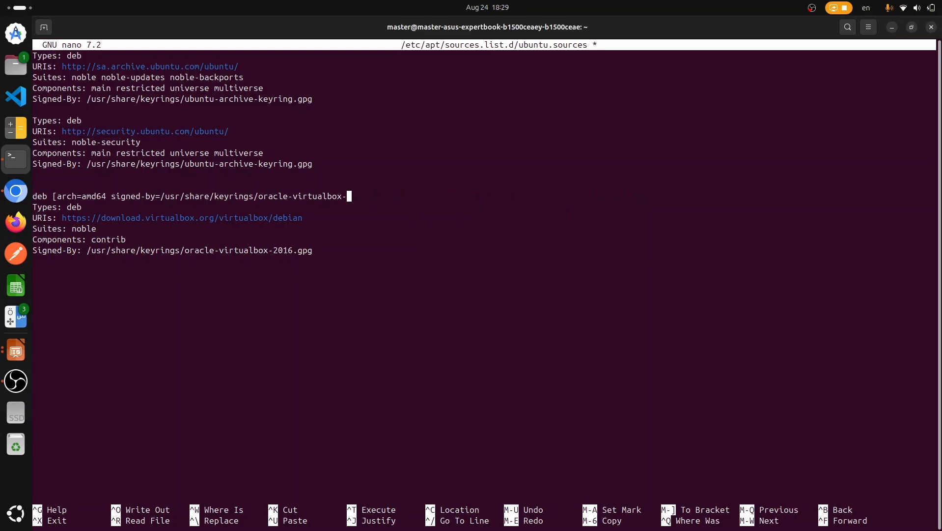
{"action": "key", "text": "BackSpace"}
{"action": "key", "text": "BackSpace"}
{"action": "key", "text": "BackSpace"}
{"action": "key", "text": "BackSpace"}
{"action": "key", "text": "BackSpace"}
{"action": "key", "text": "BackSpace"}
{"action": "key", "text": "BackSpace"}
{"action": "key", "text": "BackSpace"}
{"action": "key", "text": "BackSpace"}
{"action": "key", "text": "BackSpace"}
{"action": "key", "text": "BackSpace"}
{"action": "key", "text": "BackSpace"}
{"action": "key", "text": "BackSpace"}
{"action": "key", "text": "BackSpace"}
{"action": "key", "text": "BackSpace"}
{"action": "key", "text": "BackSpace"}
{"action": "key", "text": "BackSpace"}
{"action": "key", "text": "BackSpace"}
{"action": "key", "text": "BackSpace"}
{"action": "key", "text": "BackSpace"}
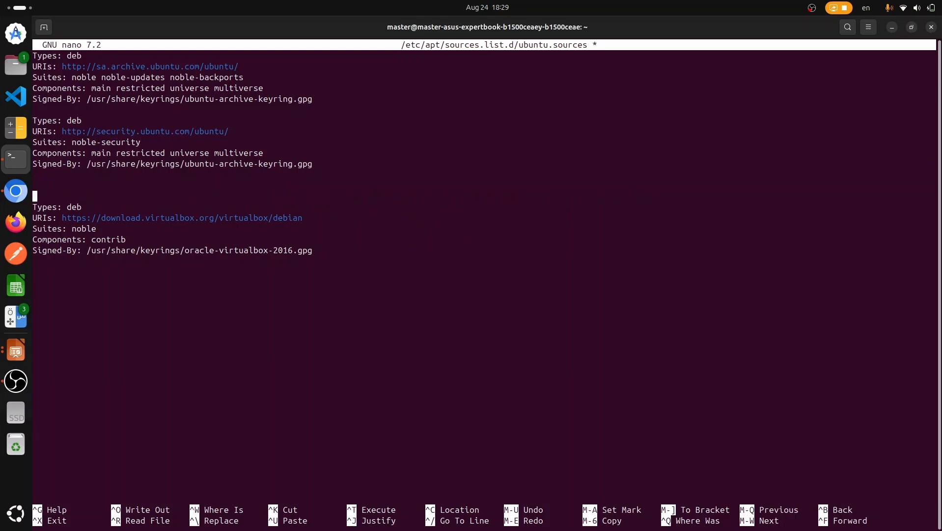
{"action": "key", "text": "BackSpace"}
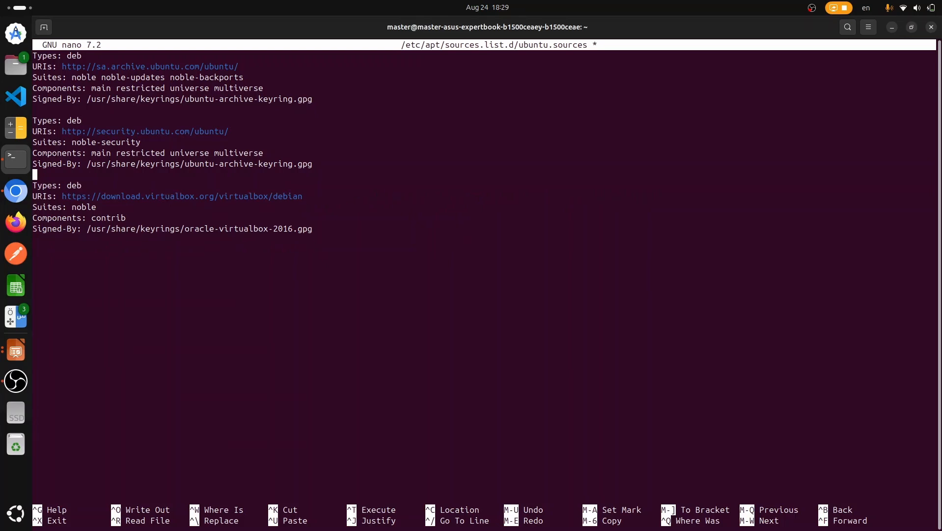
{"action": "key", "text": "ctrl+s"}
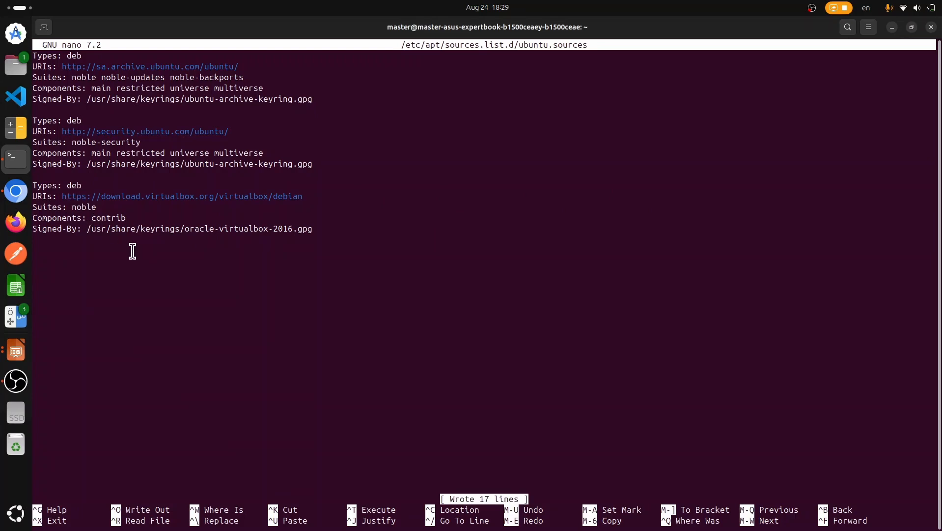
Step: Exit nano and cat /etc/apt/sources.list.d/ubuntu.sources to verify the VirtualBox stanza
{"action": "key", "text": "ctrl+x"}
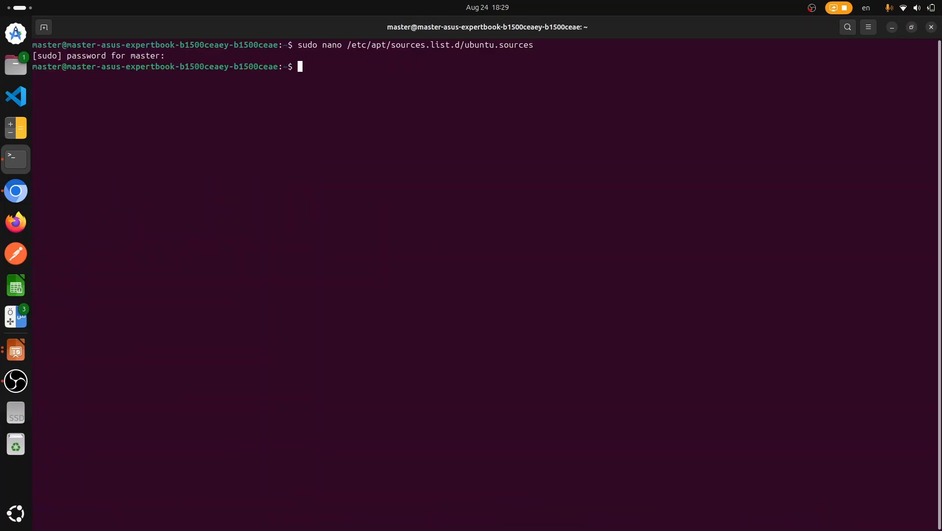
{"action": "key", "text": "Up"}
{"action": "key", "text": "Up"}
{"action": "key", "text": "Down"}
{"action": "key", "text": "ctrl+Left"}
{"action": "key", "text": "ctrl+Left"}
{"action": "key", "text": "ctrl+Left"}
{"action": "key", "text": "ctrl+Left"}
{"action": "key", "text": "ctrl+Left"}
{"action": "key", "text": "ctrl+Left"}
{"action": "key", "text": "ctrl+Left"}
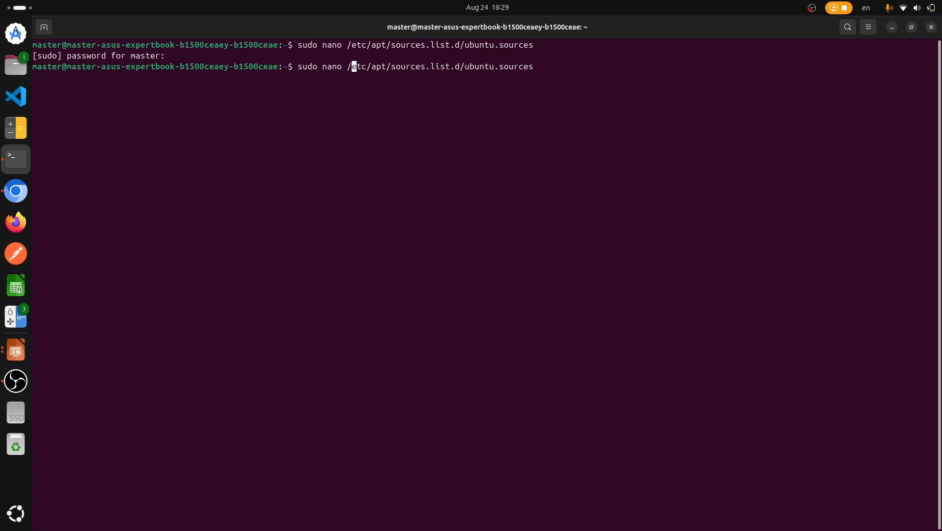
{"action": "key", "text": "Left"}
{"action": "key", "text": "BackSpace"}
{"action": "key", "text": "BackSpace"}
{"action": "key", "text": "BackSpace"}
{"action": "key", "text": "BackSpace"}
{"action": "key", "text": "BackSpace"}
{"action": "key", "text": "BackSpace"}
{"action": "key", "text": "BackSpace"}
{"action": "key", "text": "BackSpace"}
{"action": "key", "text": "BackSpace"}
{"action": "key", "text": "BackSpace"}
{"action": "type", "text": "cat"}
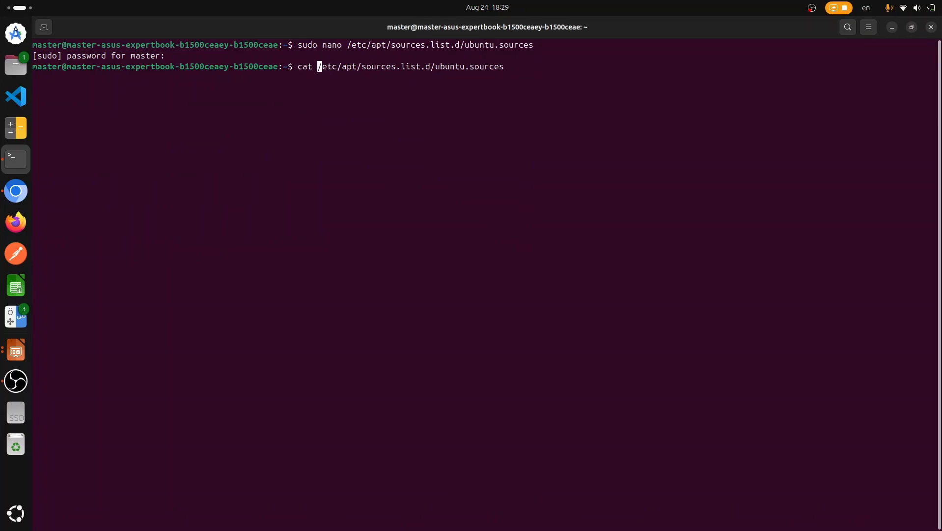
{"action": "key", "text": "Return"}
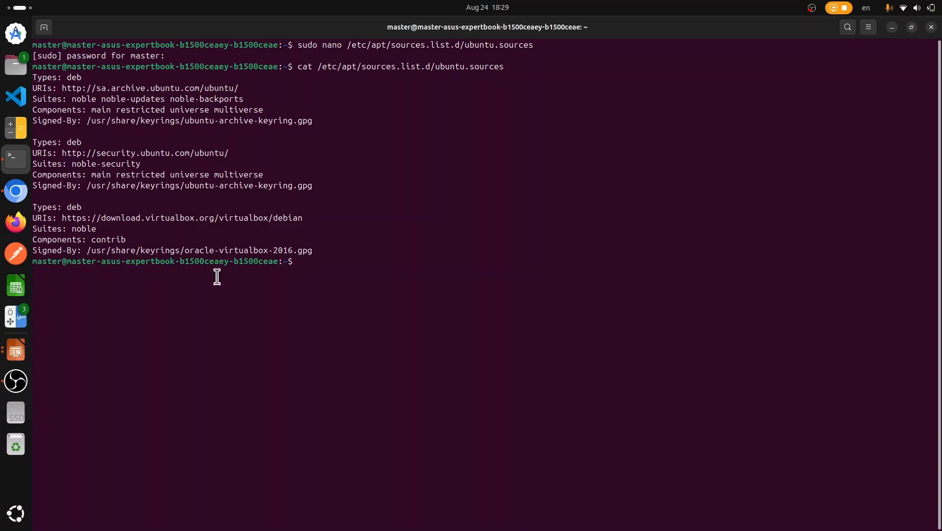
{"action": "left_click_drag", "start_coordinate": [349, 250], "coordinate": [49, 213]}
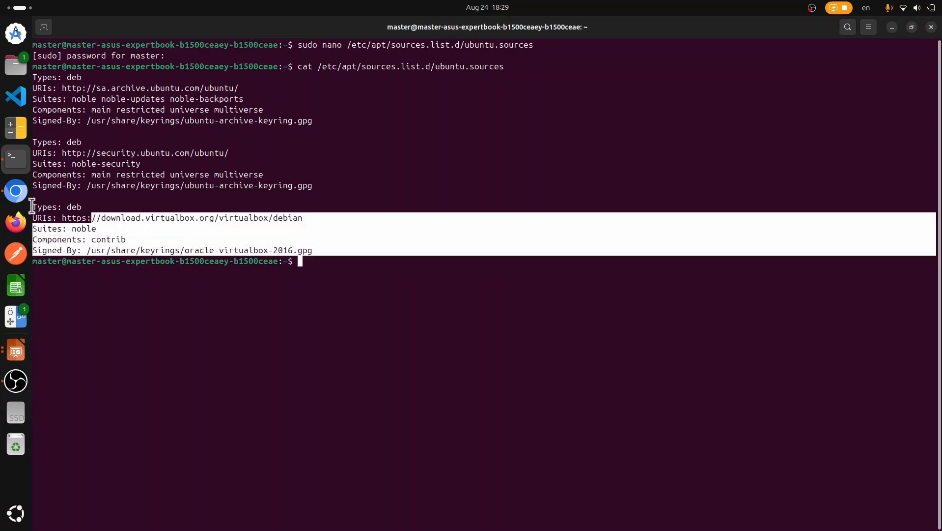
{"action": "left_click", "coordinate": [16, 191]}
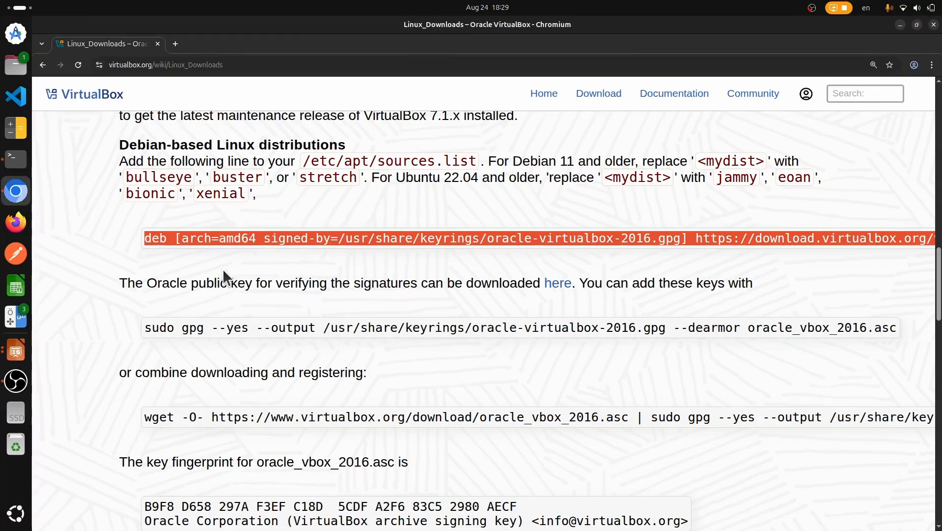
Step: Copy the wget … | sudo gpg --dearmor command for the oracle-virtualbox-2016.gpg key
{"action": "scroll", "coordinate": [223, 268], "scroll_direction": "down", "scroll_amount": 2}
{"action": "triple_click", "coordinate": [278, 369]}
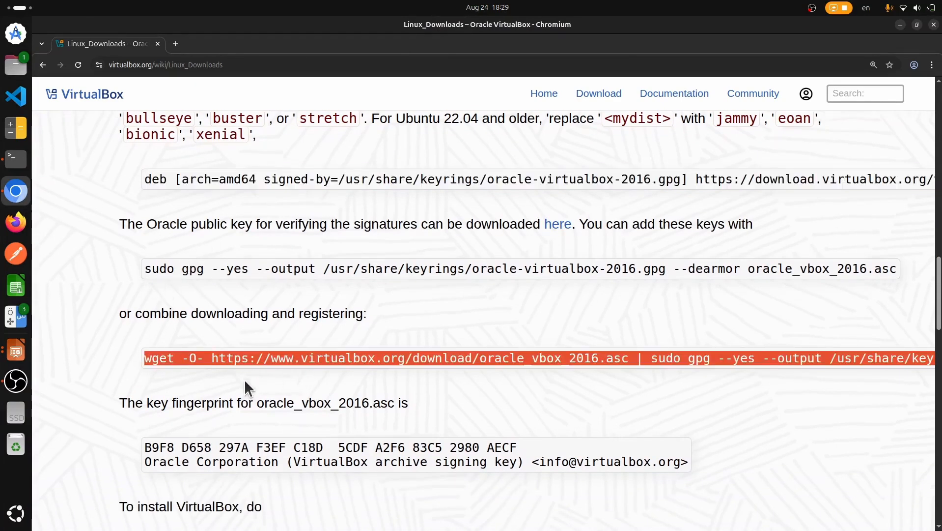
{"action": "right_click", "coordinate": [251, 358]}
{"action": "left_click", "coordinate": [263, 369]}
{"action": "left_click", "coordinate": [14, 164]}
{"action": "right_click", "coordinate": [406, 342]}
Step: Paste and run the wget key command, fetching oracle_vbox_2016.asc into the system keyrings
{"action": "left_click", "coordinate": [430, 375]}
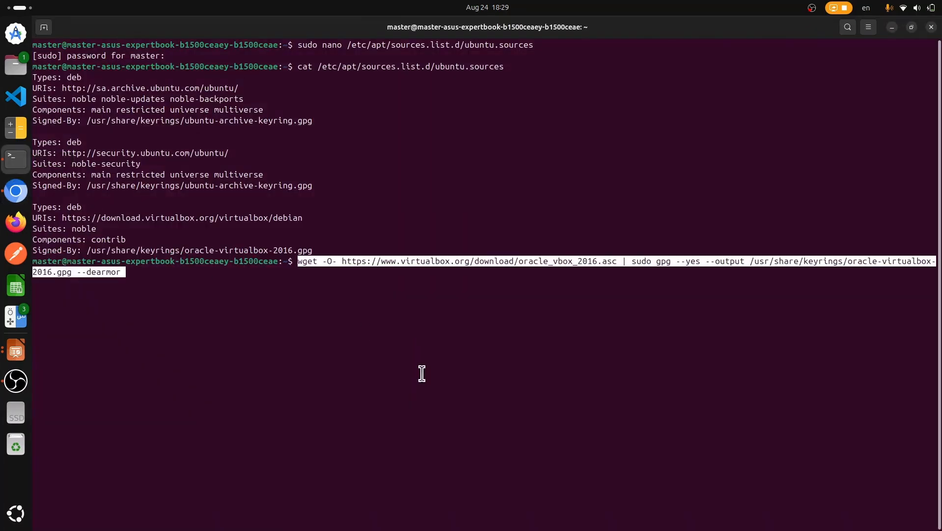
{"action": "type", "text": "\\"}
{"action": "key", "text": "BackSpace"}
{"action": "key", "text": "Return"}
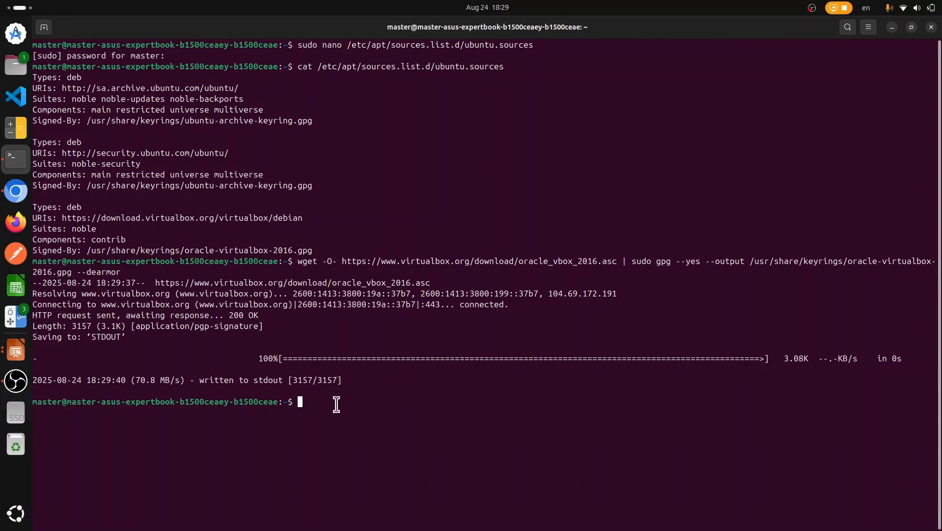
{"action": "left_click", "coordinate": [7, 195]}
Step: Copy the sudo apt-get update and apt-get install virtualbox-7.1 command lines
{"action": "scroll", "coordinate": [202, 258], "scroll_direction": "down", "scroll_amount": 4}
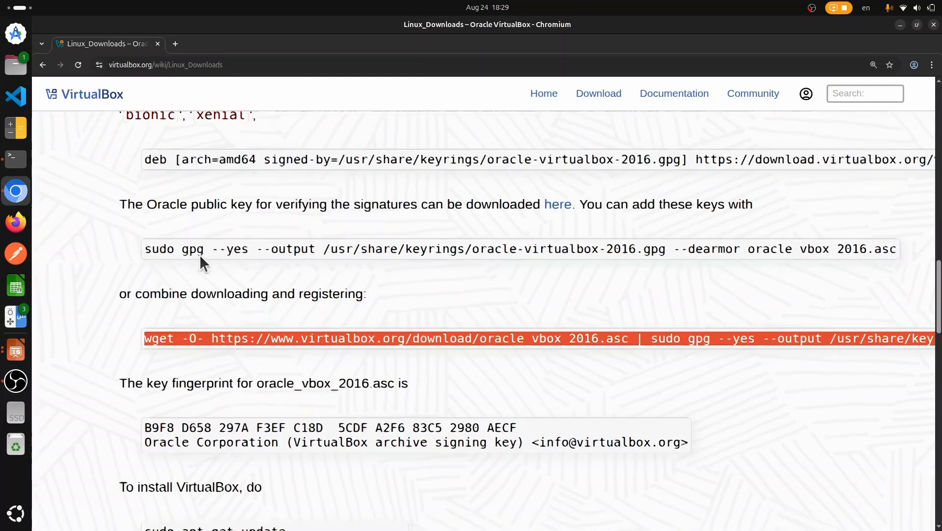
{"action": "left_click_drag", "start_coordinate": [414, 332], "coordinate": [131, 312]}
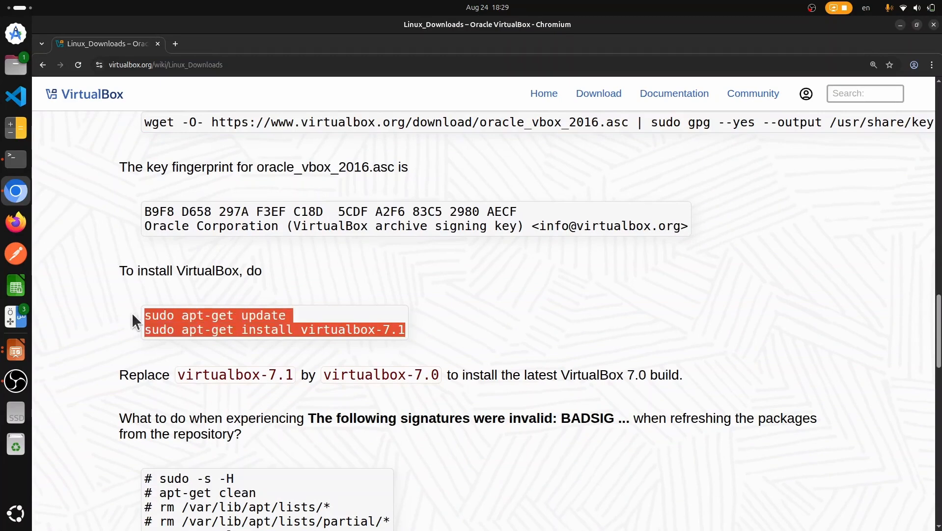
{"action": "right_click", "coordinate": [166, 318]}
{"action": "left_click", "coordinate": [172, 330]}
{"action": "right_click", "coordinate": [380, 330]}
{"action": "left_click", "coordinate": [409, 340]}
{"action": "left_click_drag", "start_coordinate": [440, 372], "coordinate": [414, 375]}
{"action": "left_click_drag", "start_coordinate": [404, 330], "coordinate": [172, 308]}
{"action": "right_click", "coordinate": [177, 313]}
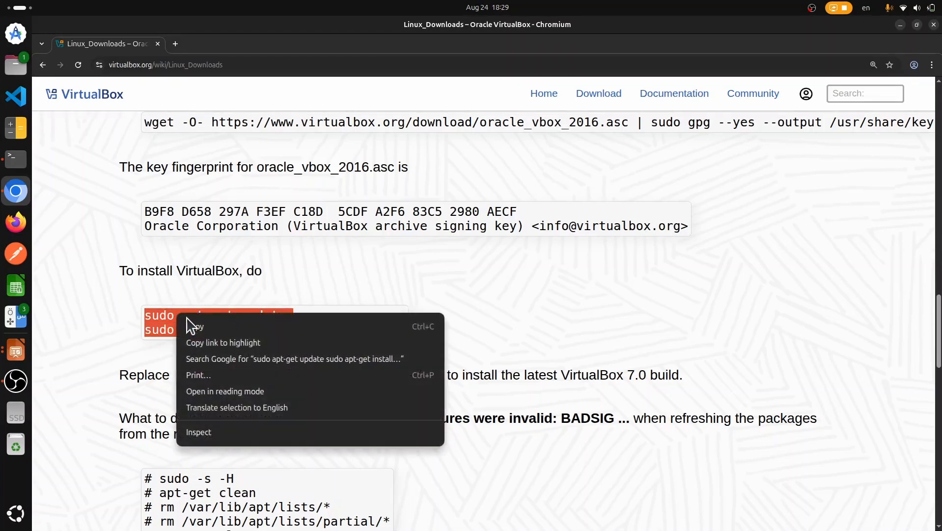
{"action": "left_click", "coordinate": [196, 324]}
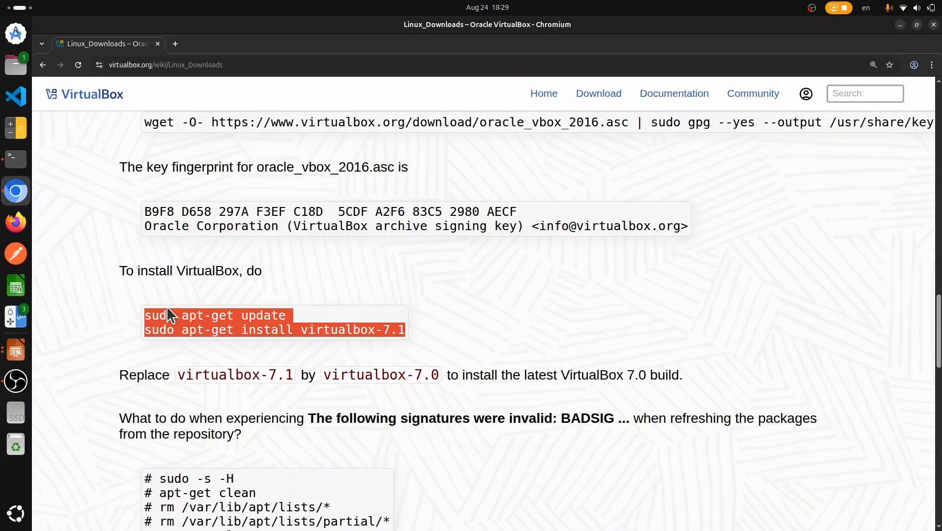
{"action": "right_click", "coordinate": [176, 314]}
{"action": "left_click", "coordinate": [195, 325]}
{"action": "left_click", "coordinate": [21, 160]}
Step: Paste and run the apt-get update and virtualbox-7.1 install commands in the terminal
{"action": "right_click", "coordinate": [316, 445]}
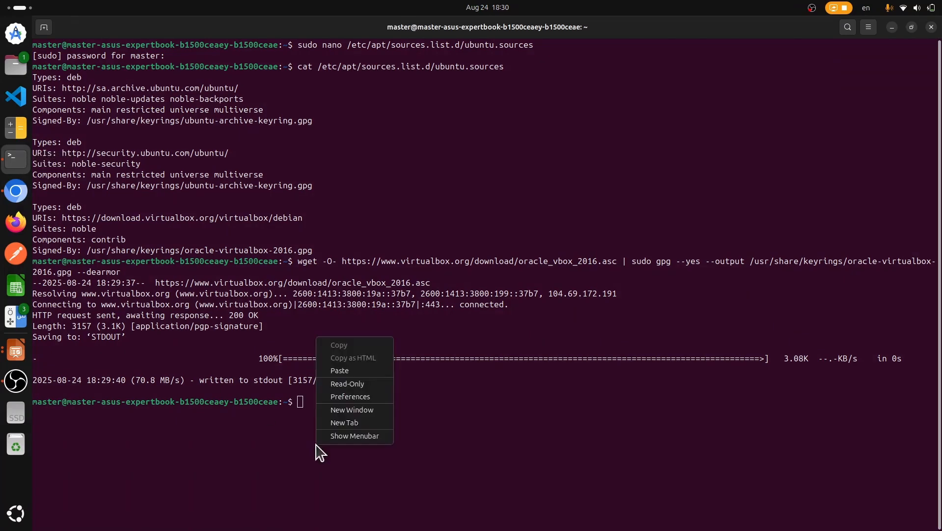
{"action": "left_click", "coordinate": [340, 371]}
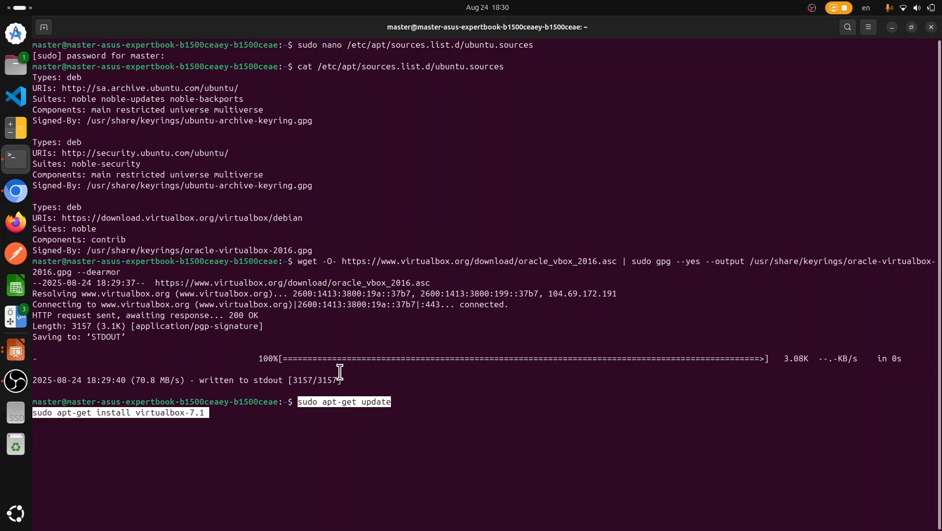
{"action": "key", "text": "Return"}
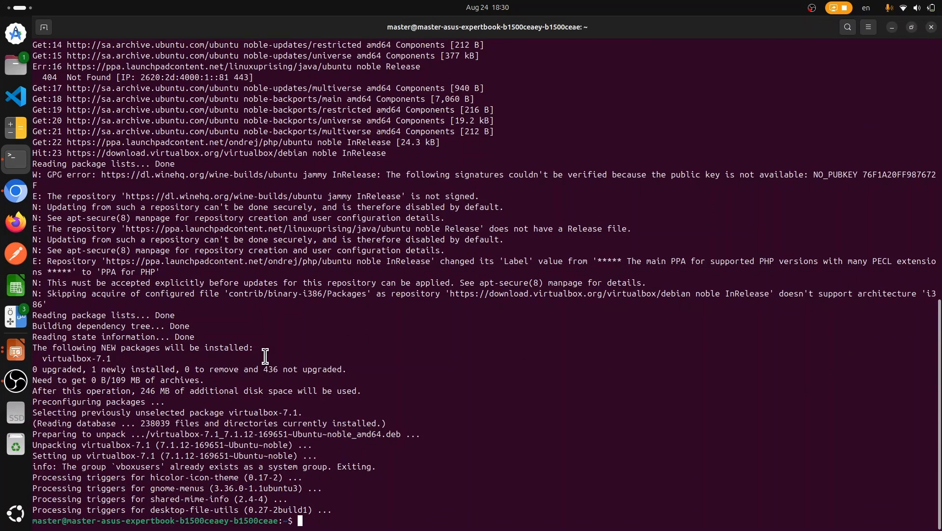
{"action": "key", "text": "super"}
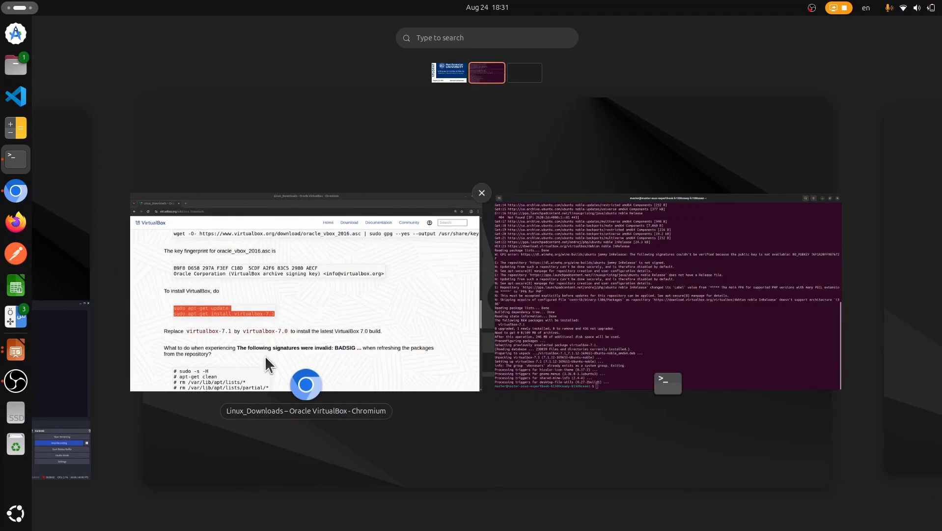
Step: Launch Oracle VirtualBox by searching 'oracl' and maximize the Manager's welcome window
{"action": "type", "text": "oracl"}
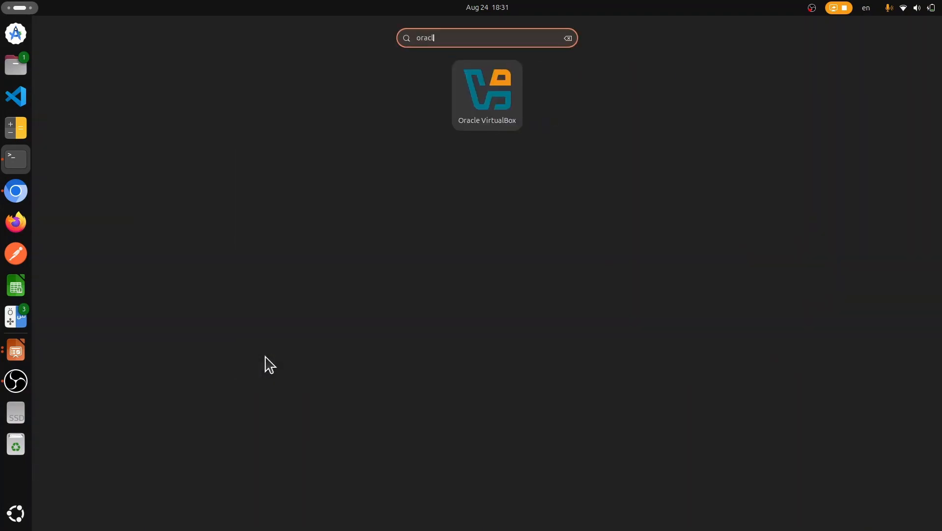
{"action": "key", "text": "Return"}
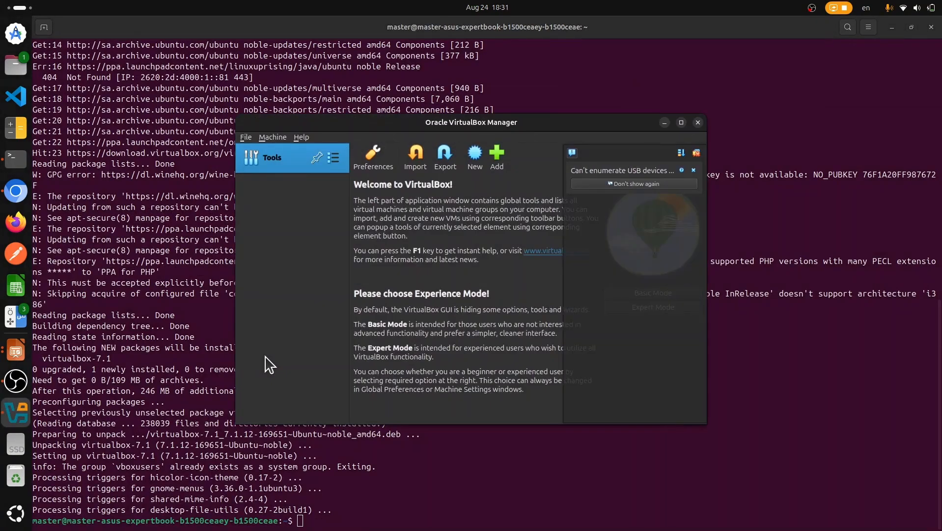
{"action": "left_click", "coordinate": [681, 122]}
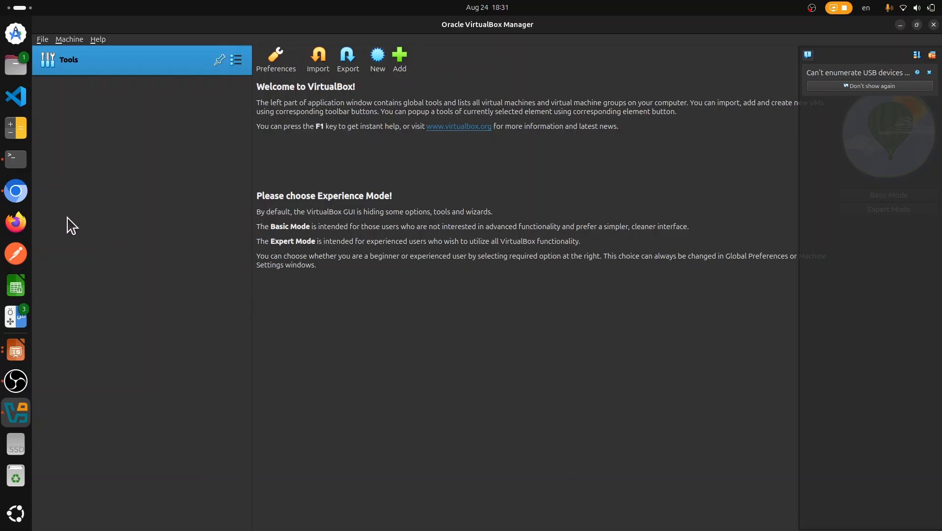
Step: Search the web for 'windows 10 enterprise' in a new Chromium tab
{"action": "left_click", "coordinate": [17, 191]}
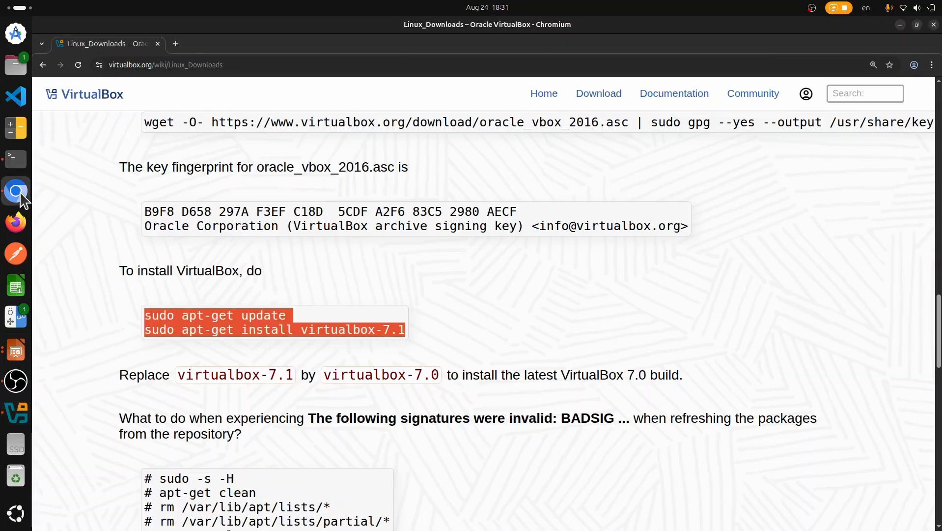
{"action": "left_click", "coordinate": [176, 43]}
{"action": "type", "text": "windoew"}
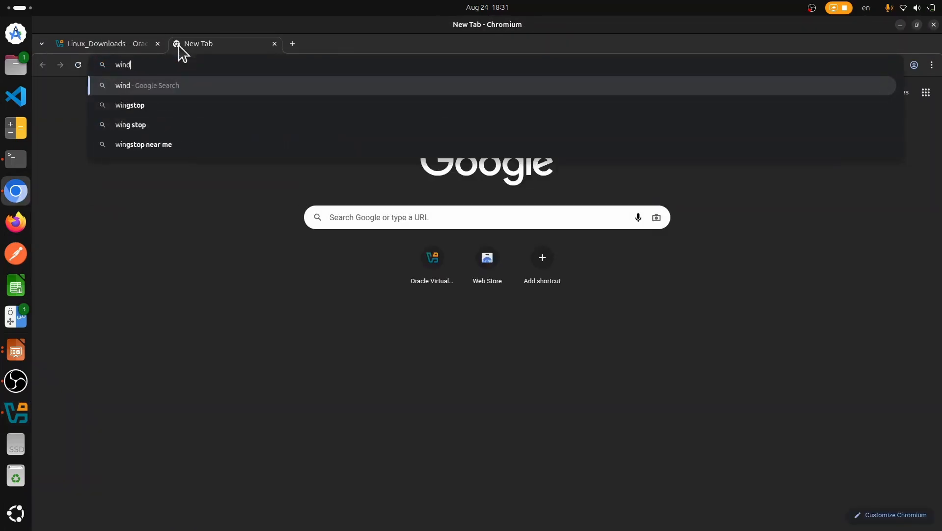
{"action": "key", "text": "BackSpace"}
{"action": "key", "text": "BackSpace"}
{"action": "type", "text": "ws en"}
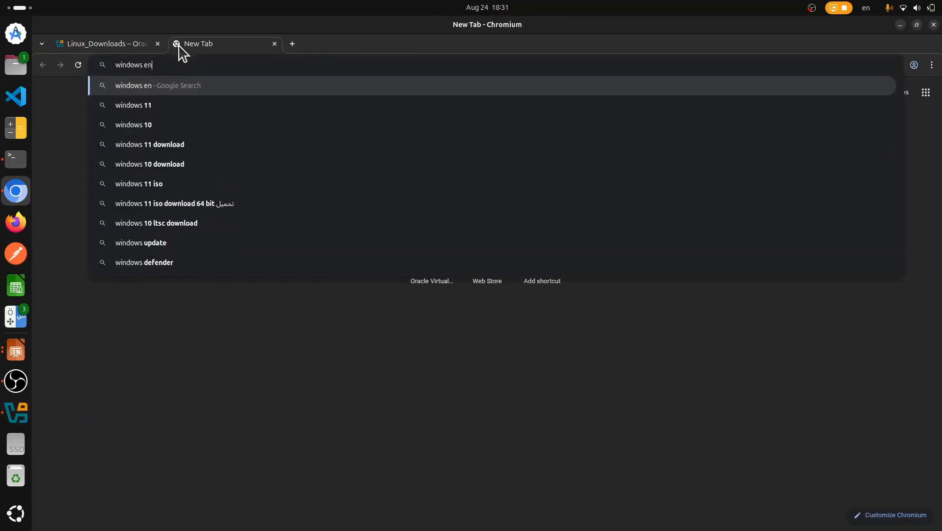
{"action": "type", "text": "terprise "}
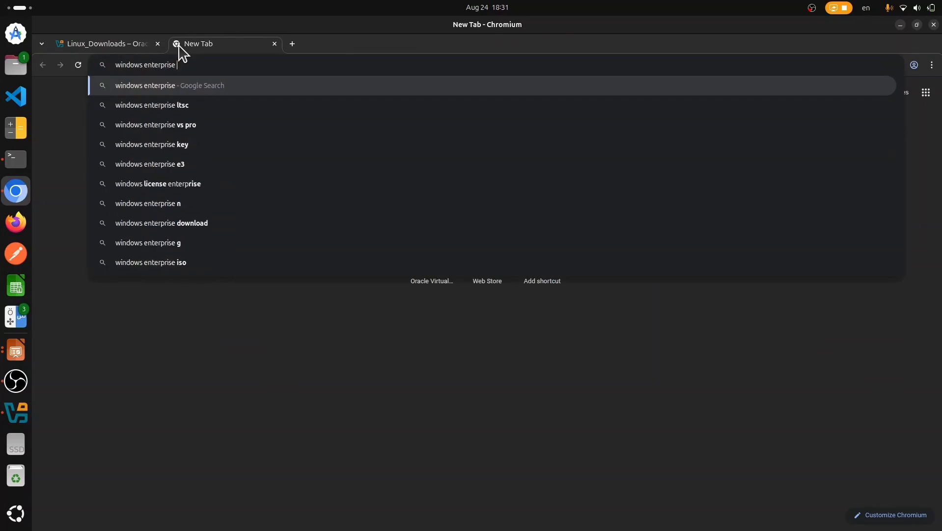
{"action": "type", "text": "10"}
{"action": "key", "text": "Return"}
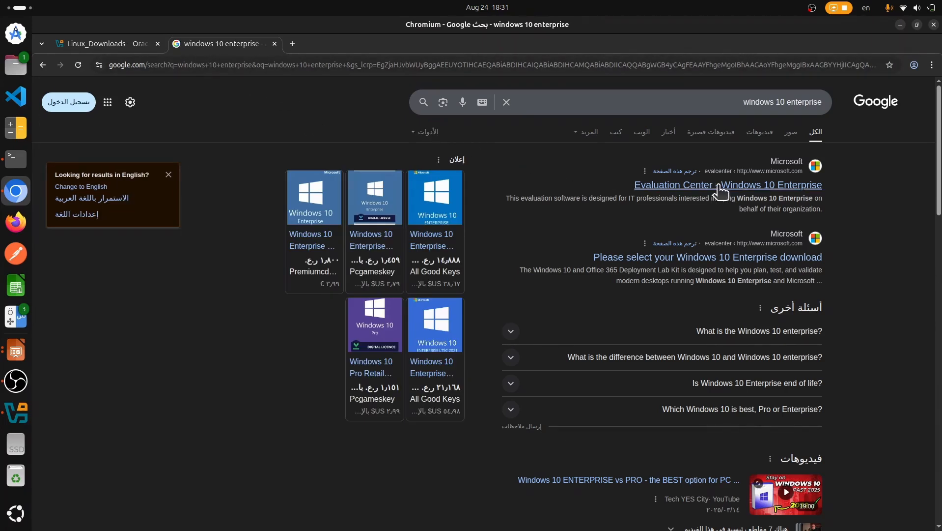
Step: Open the Evaluation Center's Enterprise ISO registration form, then return to the search results
{"action": "left_click", "coordinate": [737, 186]}
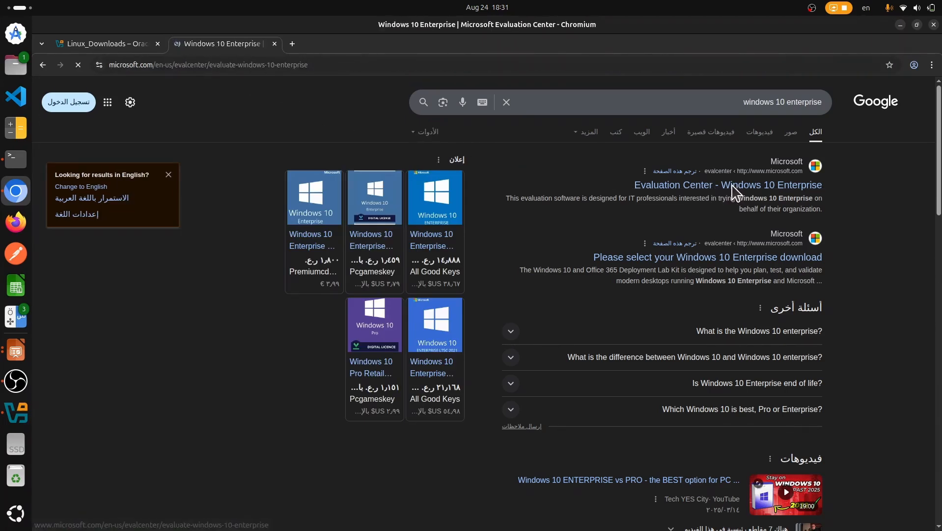
{"action": "scroll", "coordinate": [367, 193], "scroll_direction": "down", "scroll_amount": 3}
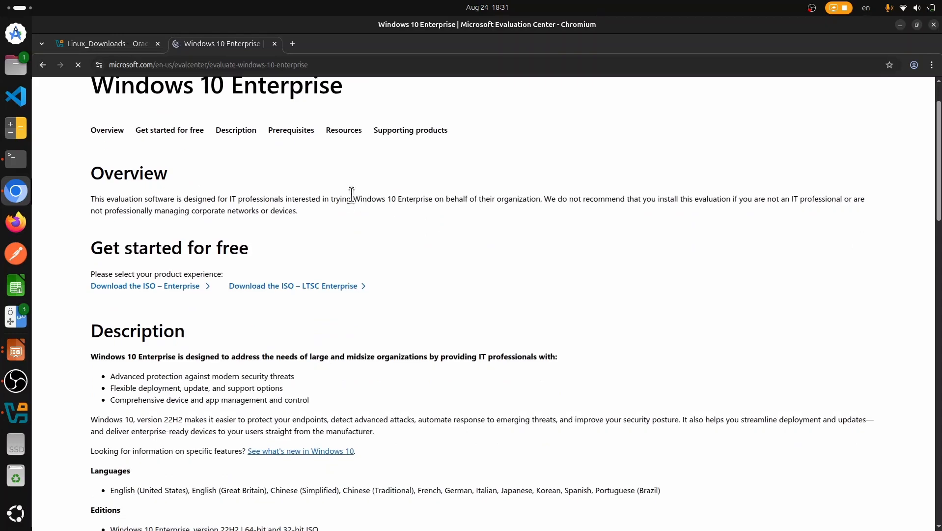
{"action": "left_click", "coordinate": [197, 170]}
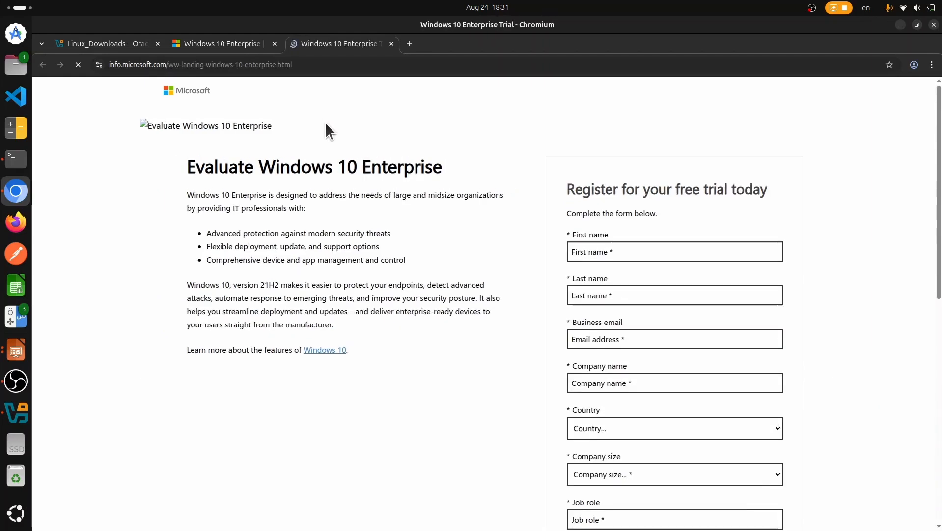
{"action": "scroll", "coordinate": [327, 122], "scroll_direction": "down", "scroll_amount": 2}
{"action": "scroll", "coordinate": [326, 122], "scroll_direction": "down", "scroll_amount": 5}
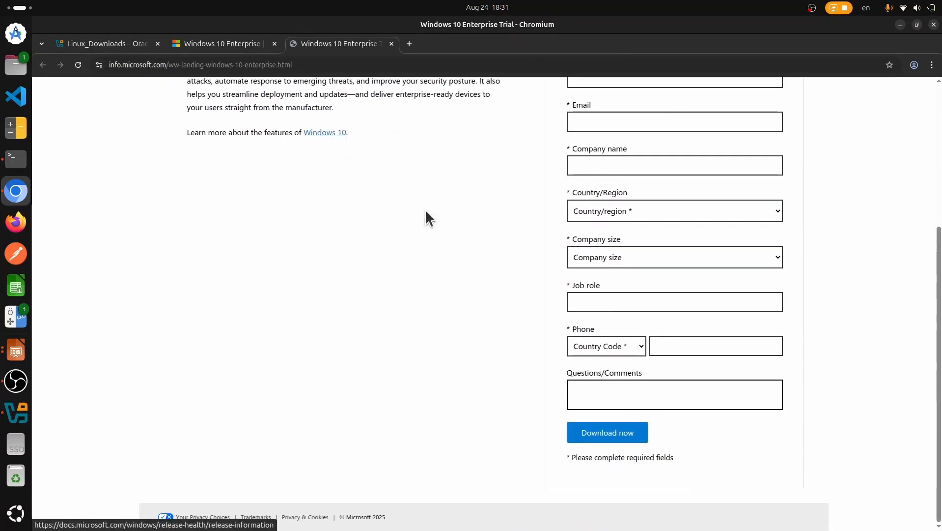
{"action": "scroll", "coordinate": [487, 304], "scroll_direction": "up", "scroll_amount": 7}
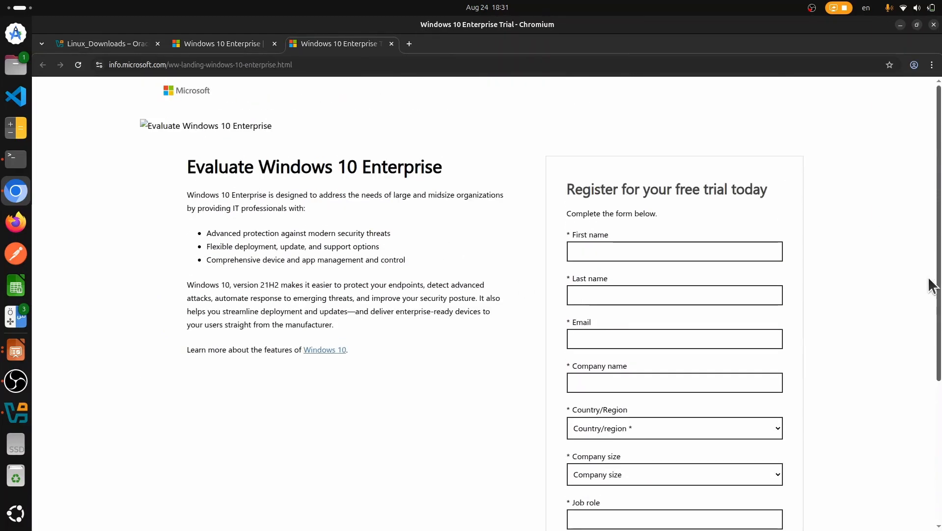
{"action": "left_click", "coordinate": [211, 45]}
{"action": "left_click", "coordinate": [46, 65]}
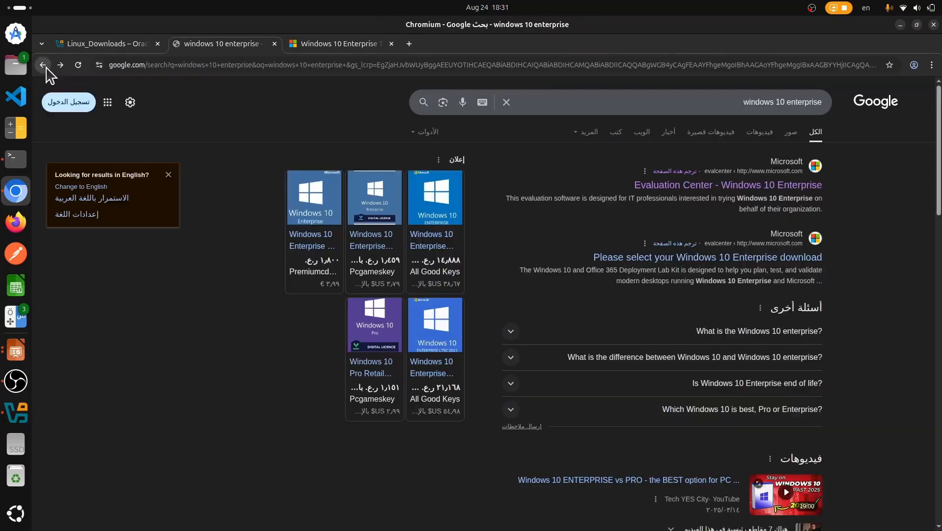
Step: Start downloading the 64-bit English (United States) Windows 10 Enterprise ISO
{"action": "left_click", "coordinate": [763, 258]}
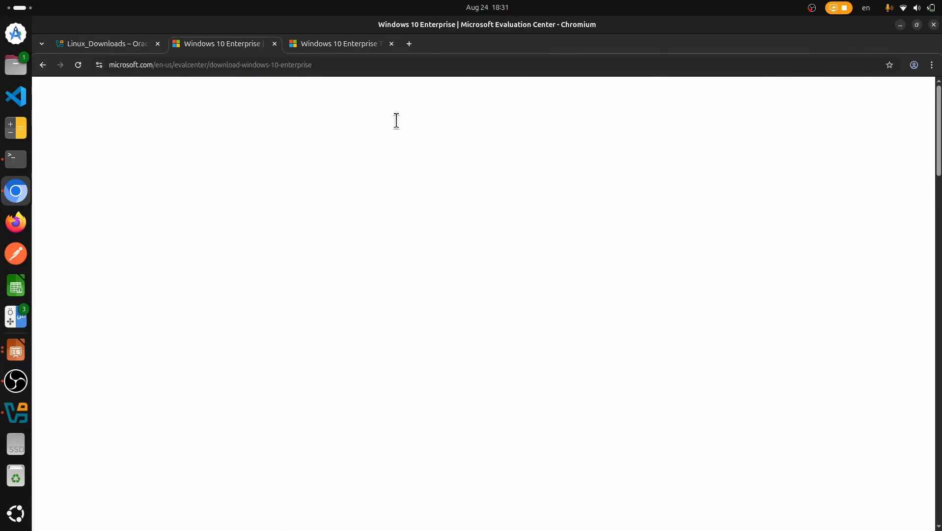
{"action": "scroll", "coordinate": [313, 194], "scroll_direction": "down", "scroll_amount": 1}
{"action": "scroll", "coordinate": [327, 169], "scroll_direction": "up", "scroll_amount": 1}
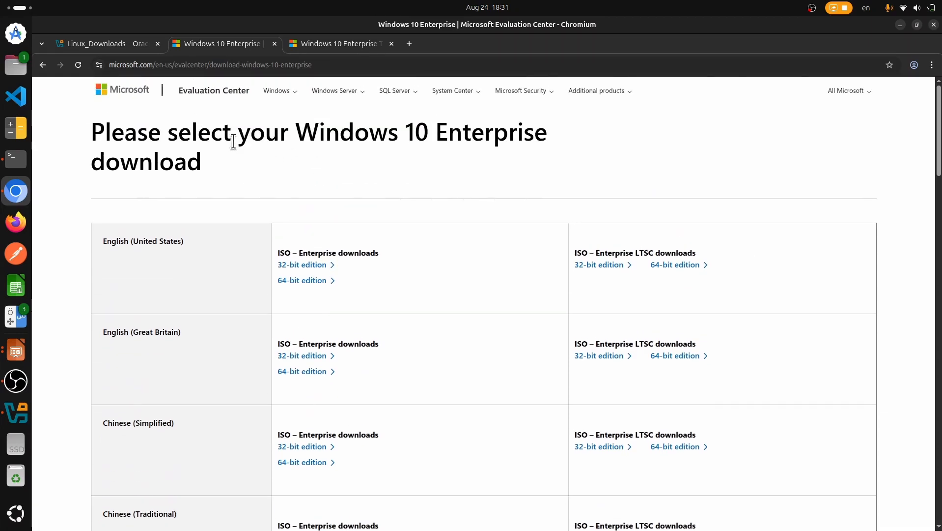
{"action": "left_click_drag", "start_coordinate": [251, 138], "coordinate": [260, 136]}
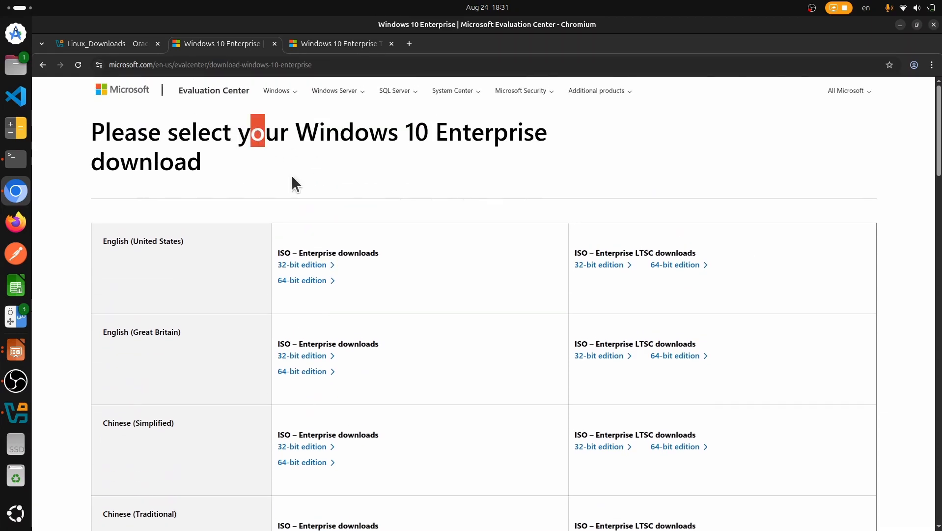
{"action": "left_click", "coordinate": [314, 284]}
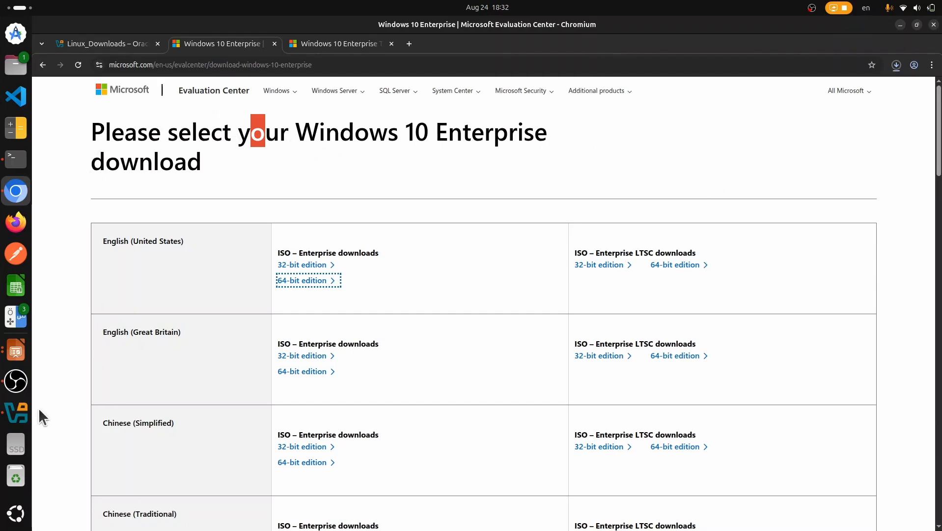
Step: Check the 5.2 GB ISO download progress and return to VirtualBox Manager
{"action": "left_click", "coordinate": [895, 64]}
{"action": "left_click", "coordinate": [897, 68]}
{"action": "left_click", "coordinate": [891, 87]}
{"action": "left_click", "coordinate": [895, 67]}
{"action": "mouse_move", "coordinate": [871, 147]}
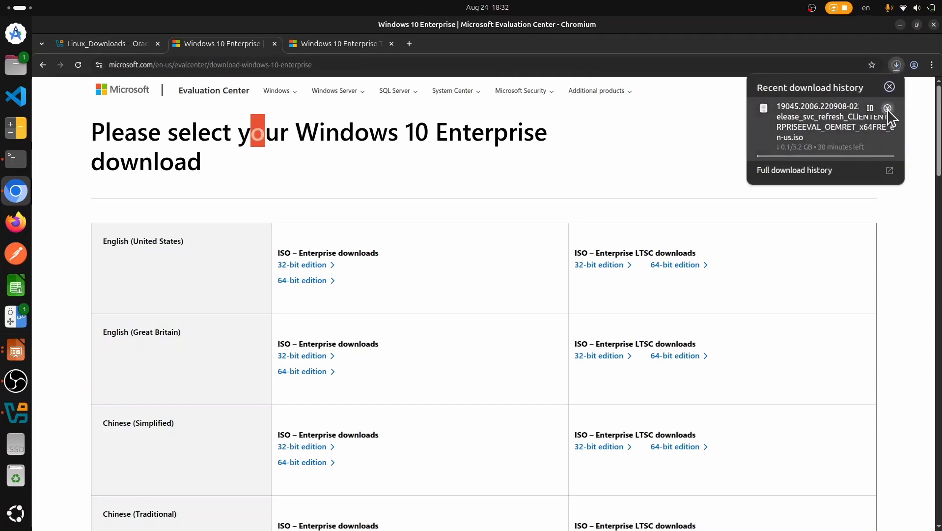
{"action": "left_click", "coordinate": [473, 126]}
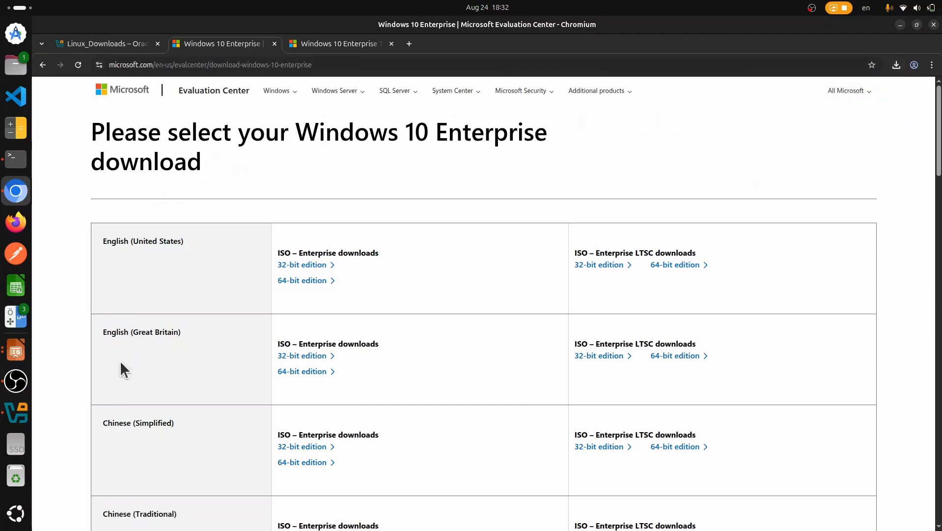
{"action": "left_click", "coordinate": [16, 412]}
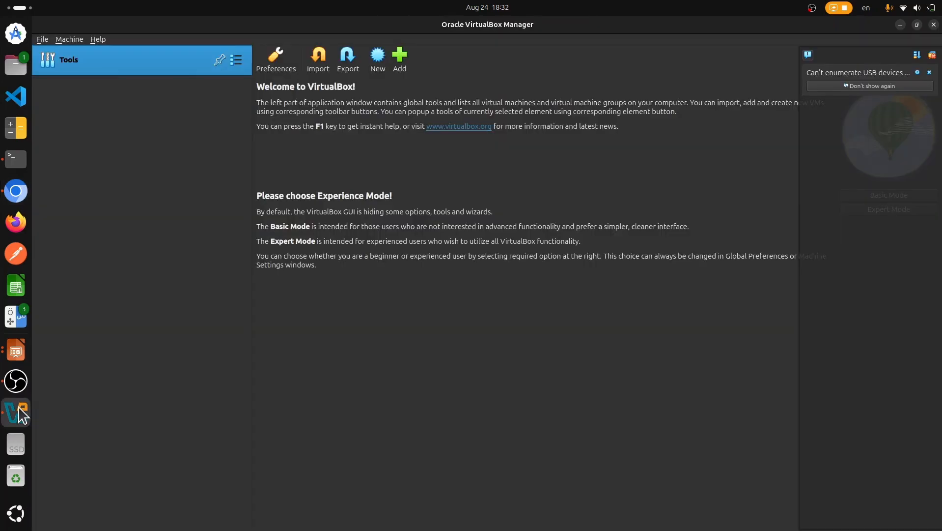
Step: Start a new virtual machine named 'Windows 10' with version Windows 10 (64-bit)
{"action": "left_click", "coordinate": [371, 68]}
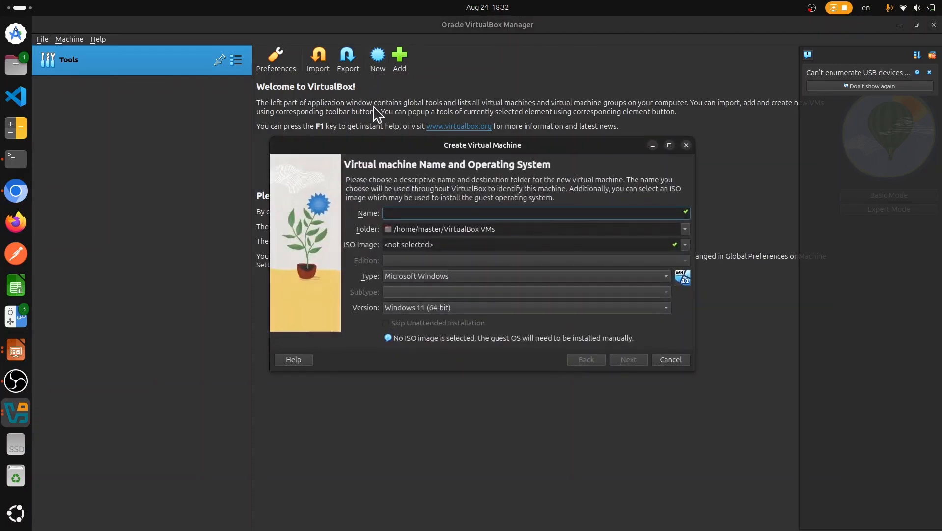
{"action": "type", "text": "Windows 10"}
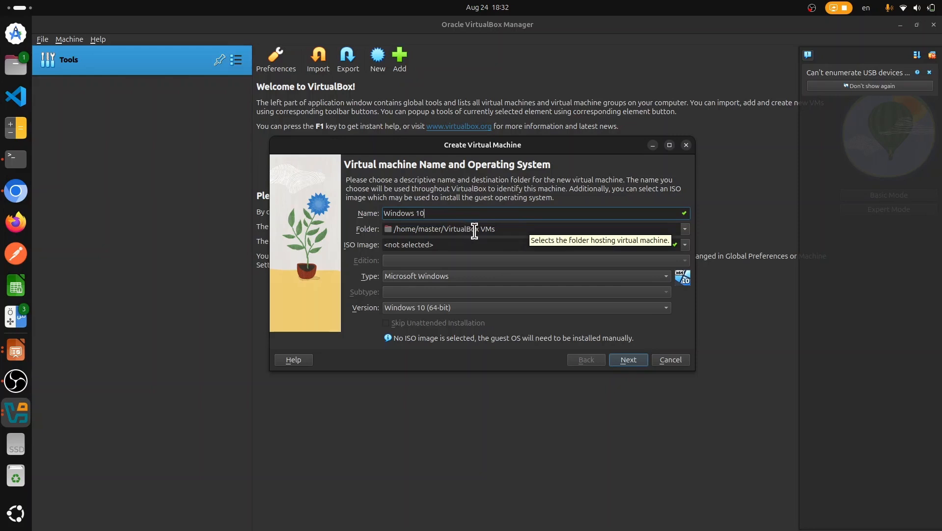
Step: Use Windows10-ISO.iso from Downloads as the install image and skip unattended installation
{"action": "left_click", "coordinate": [685, 244]}
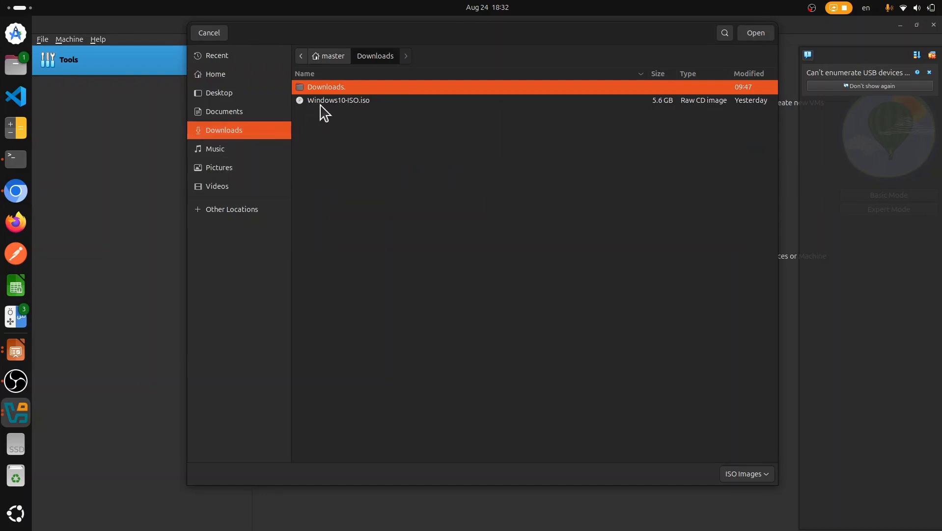
{"action": "left_click", "coordinate": [322, 102]}
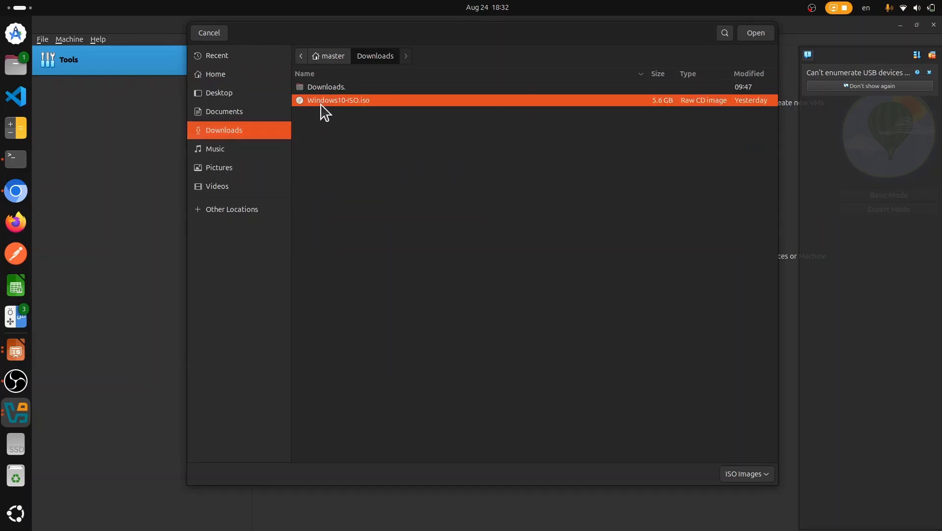
{"action": "double_click", "coordinate": [322, 101]}
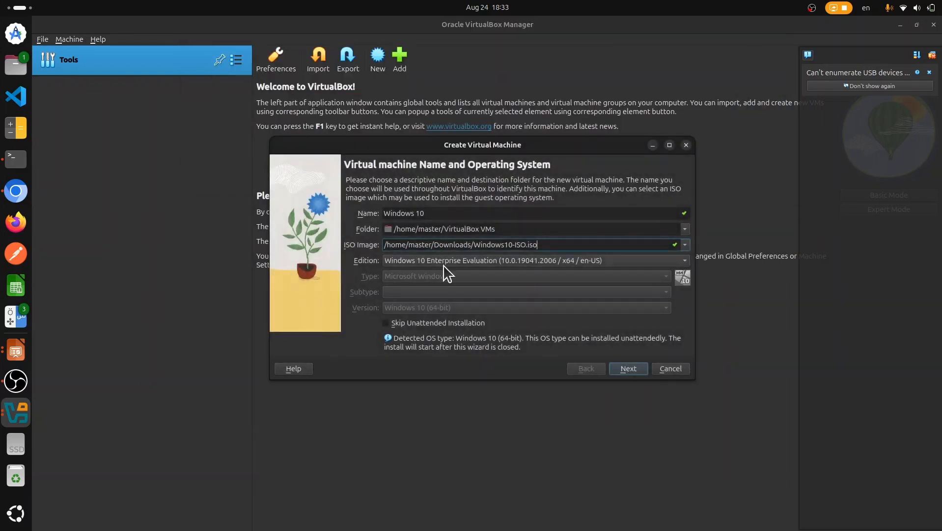
{"action": "left_click", "coordinate": [399, 323]}
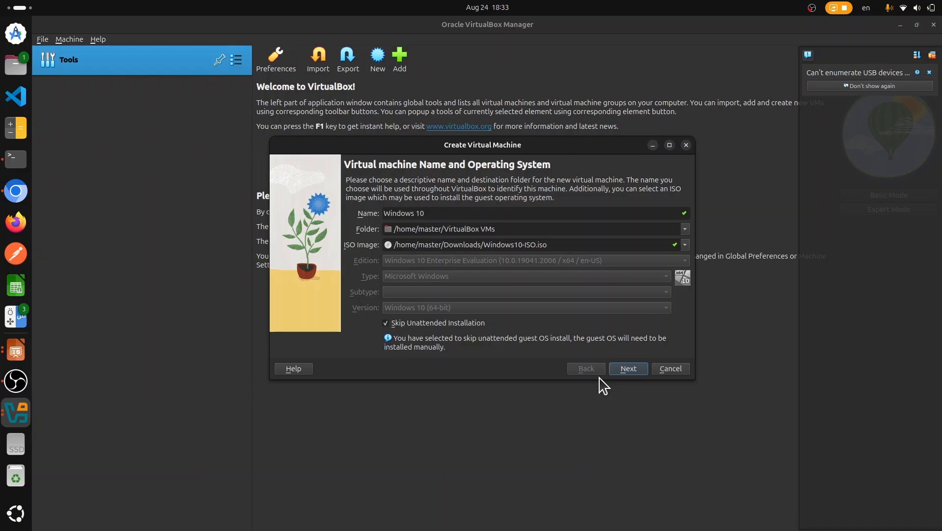
{"action": "left_click", "coordinate": [622, 372]}
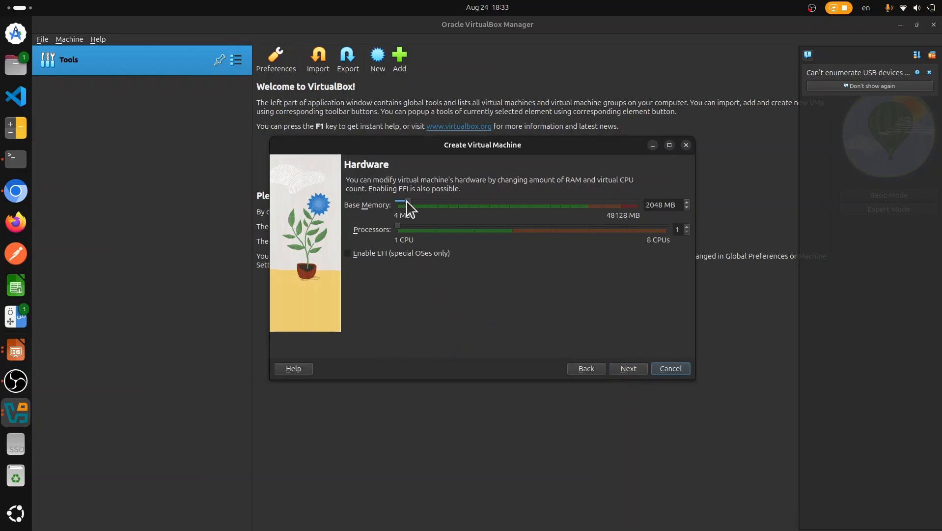
Step: Allocate 8898 MB base memory and 3 processors to the Windows 10 machine
{"action": "left_click_drag", "start_coordinate": [407, 201], "coordinate": [440, 205]}
{"action": "left_click_drag", "start_coordinate": [400, 227], "coordinate": [457, 226]}
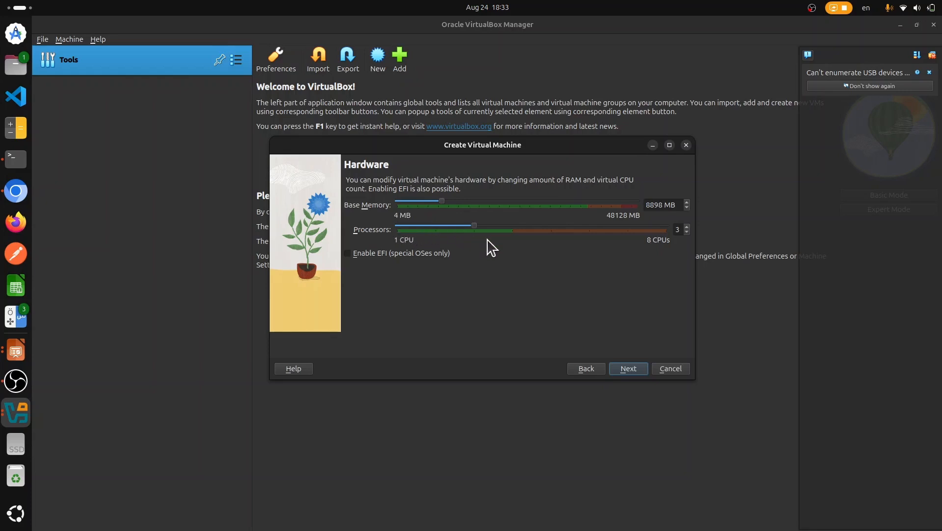
{"action": "left_click", "coordinate": [627, 369]}
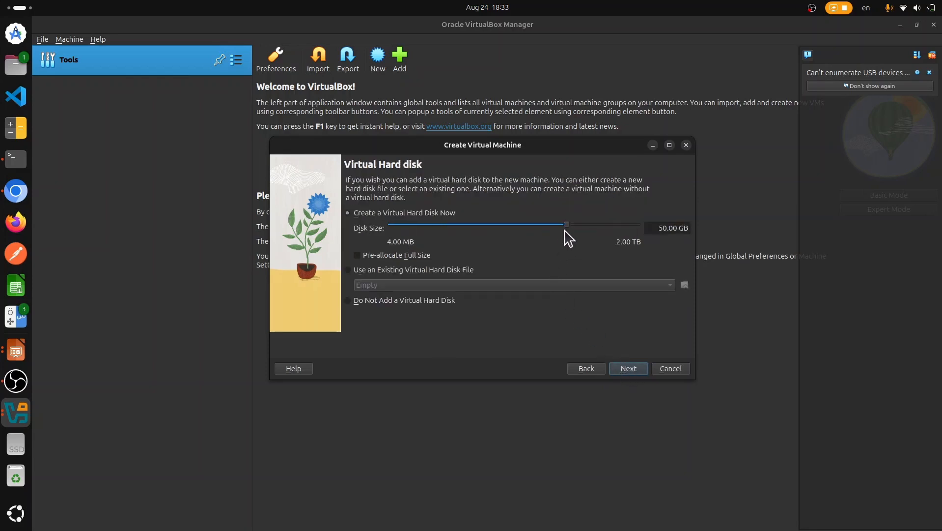
Step: Set the virtual disk to 33.85 GB and finish creating the Windows 10 machine
{"action": "mouse_move", "coordinate": [563, 225]}
{"action": "left_mouse_down"}
{"action": "mouse_move", "coordinate": [530, 227]}
{"action": "mouse_move", "coordinate": [558, 227]}
{"action": "left_mouse_up"}
{"action": "left_click", "coordinate": [629, 369]}
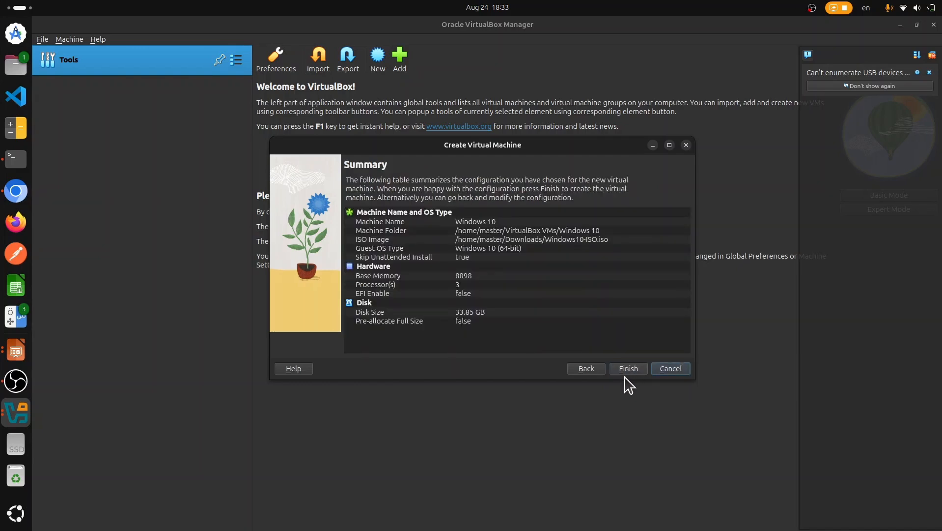
{"action": "left_click", "coordinate": [626, 373]}
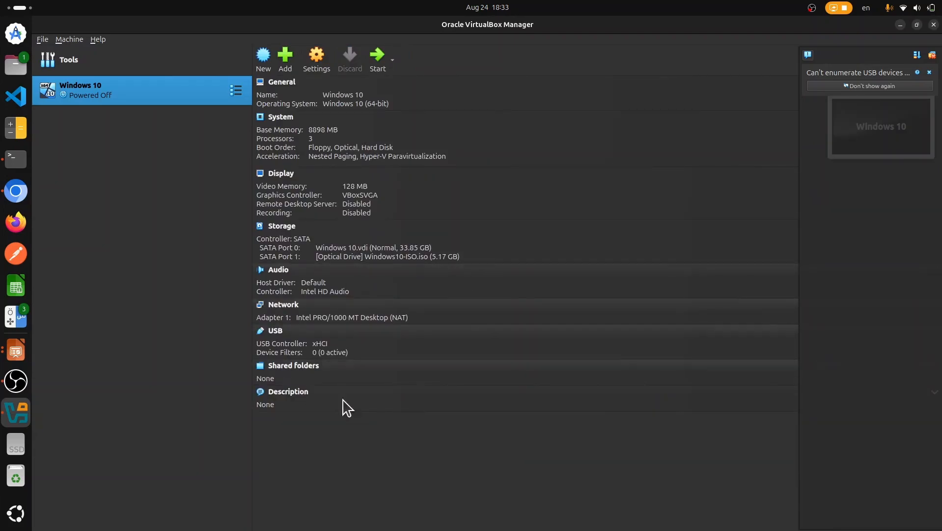
Step: Start the Windows 10 machine, which fails with the VERR_VMX_IN_VMX_ROOT_MODE error
{"action": "left_click", "coordinate": [378, 62]}
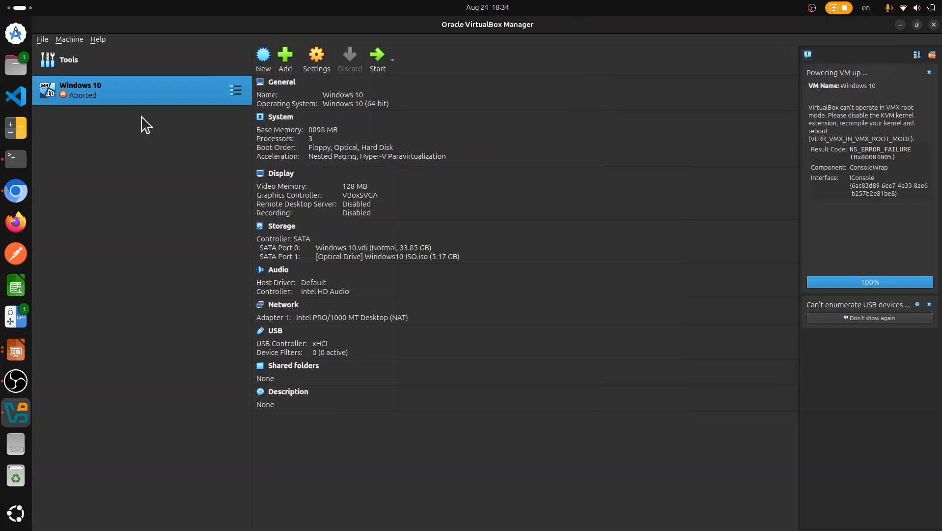
Step: Run 'sudo modprobe -r kvm_intel' in the terminal to unload the KVM Intel module
{"action": "left_click", "coordinate": [10, 169]}
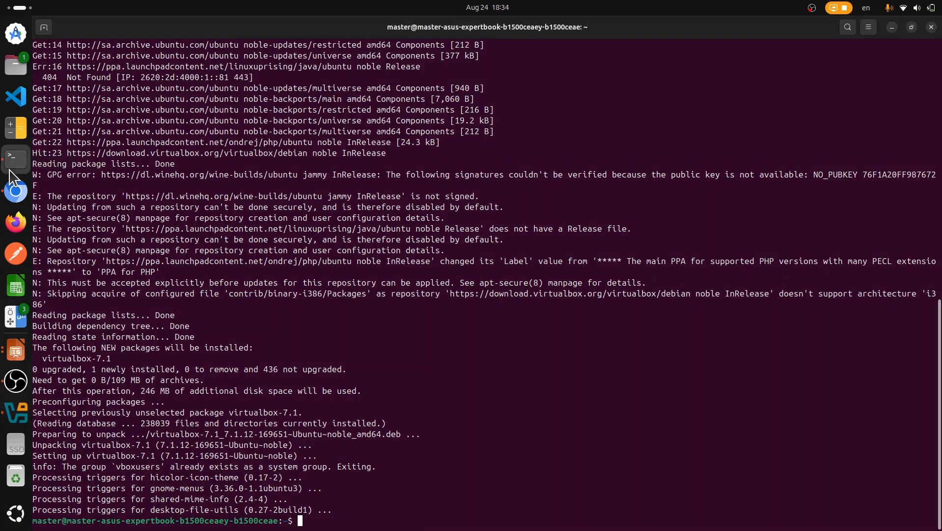
{"action": "key", "text": "Return"}
{"action": "key", "text": "Return"}
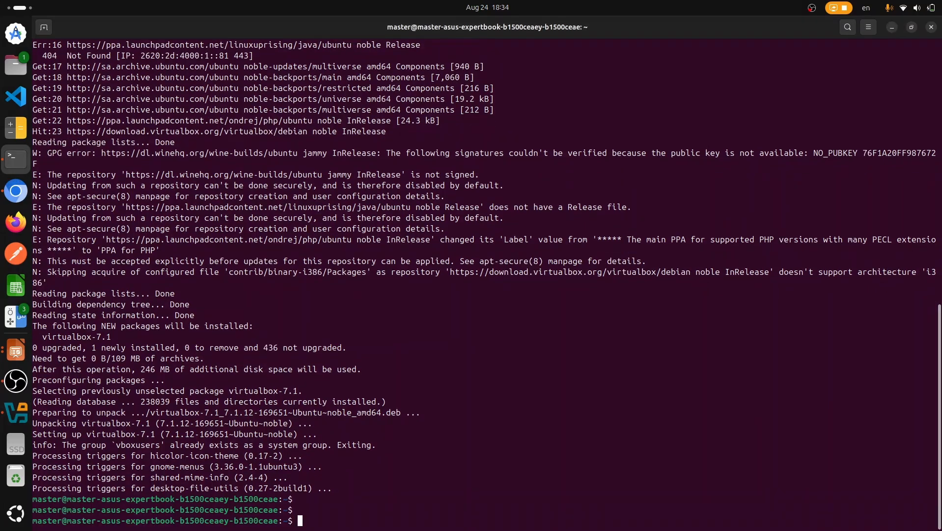
{"action": "type", "text": "sudo "}
{"action": "type", "text": "mdpro"}
{"action": "key", "text": "BackSpace"}
{"action": "key", "text": "BackSpace"}
{"action": "key", "text": "BackSpace"}
{"action": "key", "text": "BackSpace"}
{"action": "type", "text": "odpro"}
{"action": "type", "text": "be -r "}
{"action": "type", "text": "ke"}
{"action": "type", "text": "m_"}
{"action": "type", "text": "intel"}
{"action": "key", "text": "Return"}
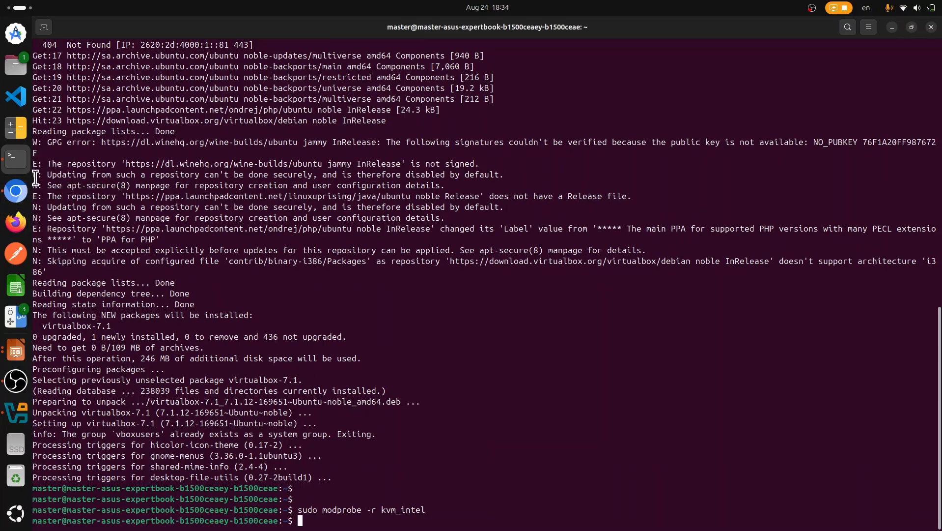
Step: Start the Windows 10 VM from VirtualBox Manager and maximize its window
{"action": "left_click", "coordinate": [25, 423]}
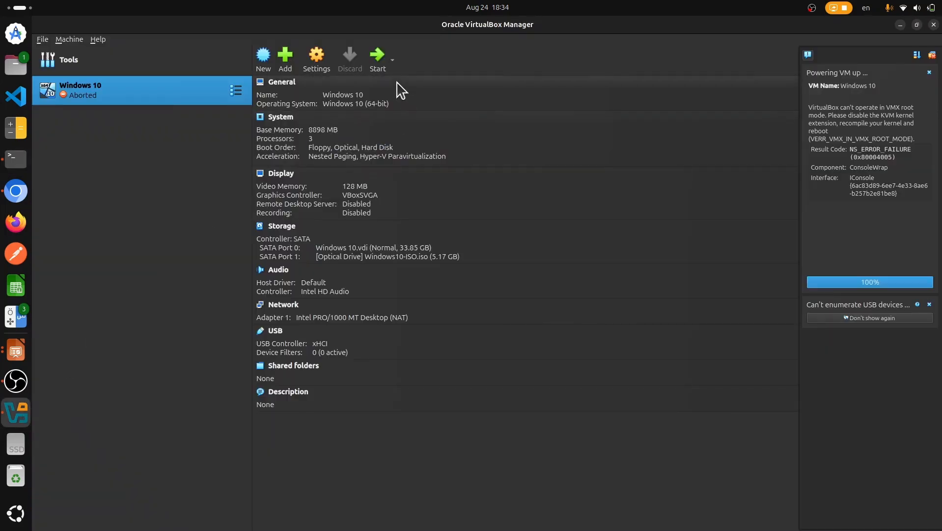
{"action": "left_click", "coordinate": [382, 67]}
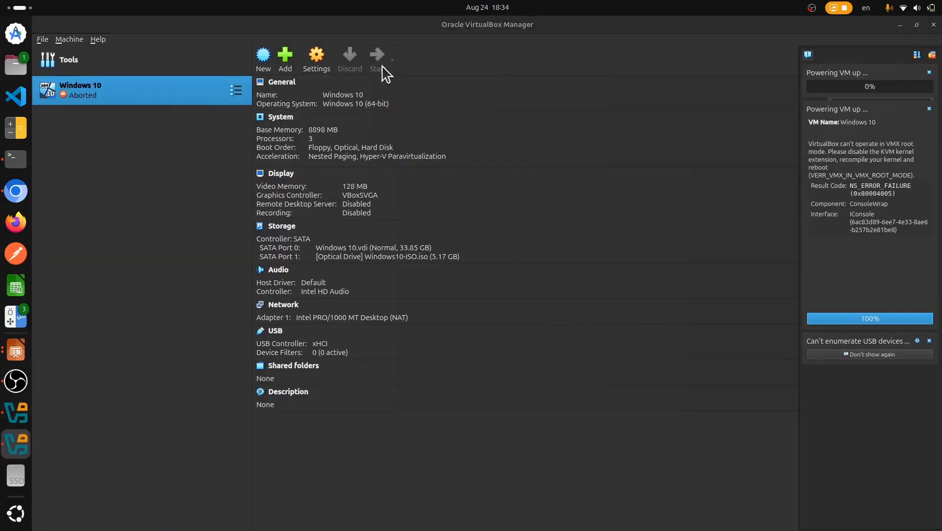
{"action": "left_click", "coordinate": [602, 127]}
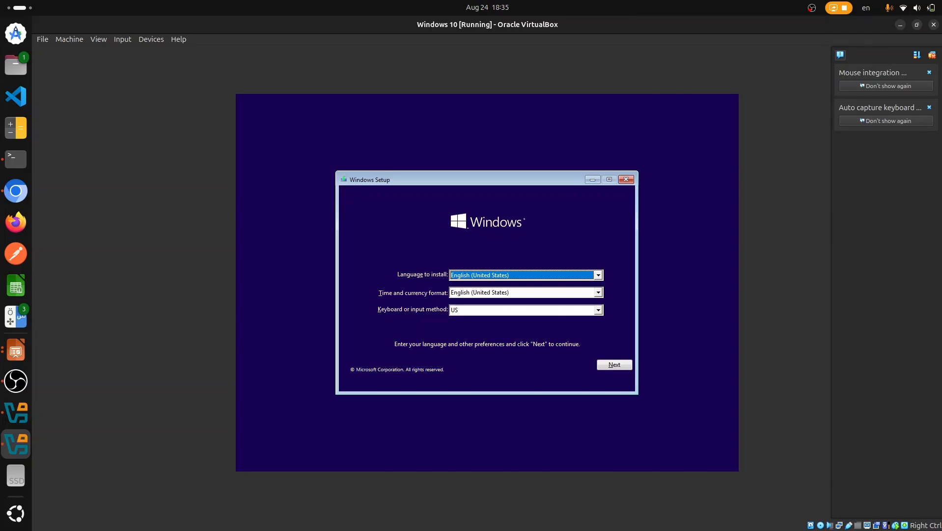
Step: Accept the default language settings and begin the Windows 10 installation
{"action": "left_click", "coordinate": [613, 364]}
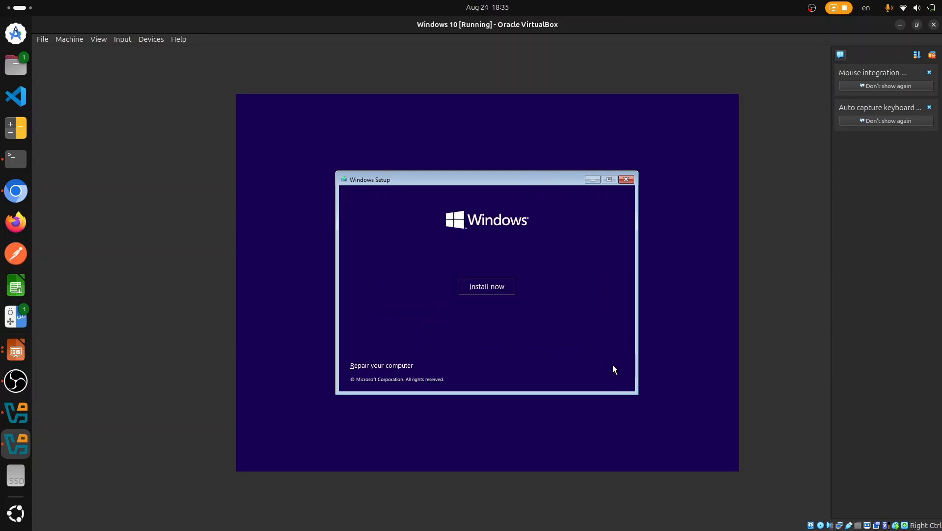
{"action": "left_click", "coordinate": [489, 287]}
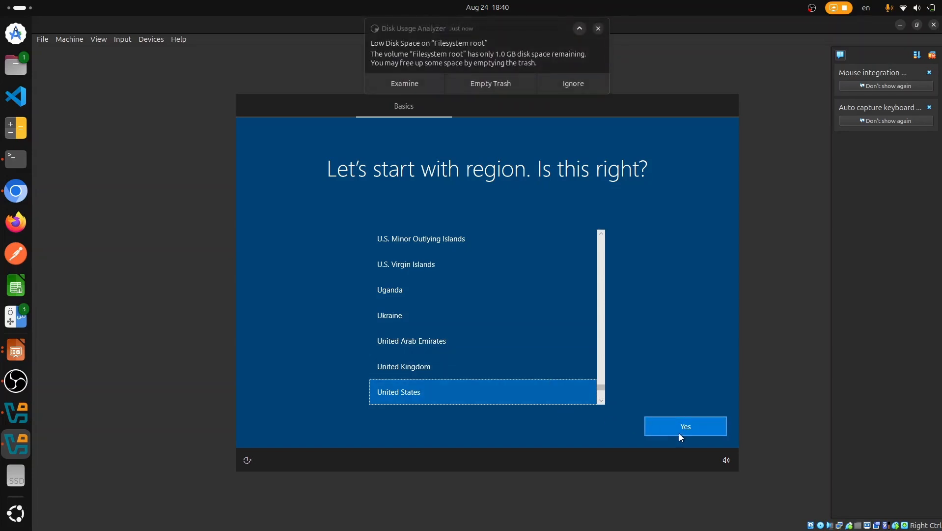
Step: Confirm United States region and US keyboard, skipping a second keyboard layout
{"action": "left_click", "coordinate": [689, 428]}
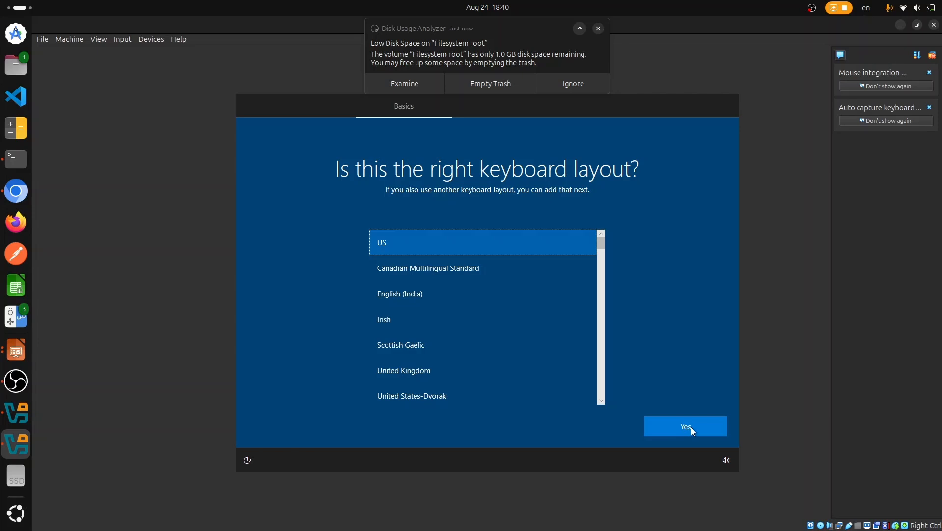
{"action": "left_click", "coordinate": [690, 426]}
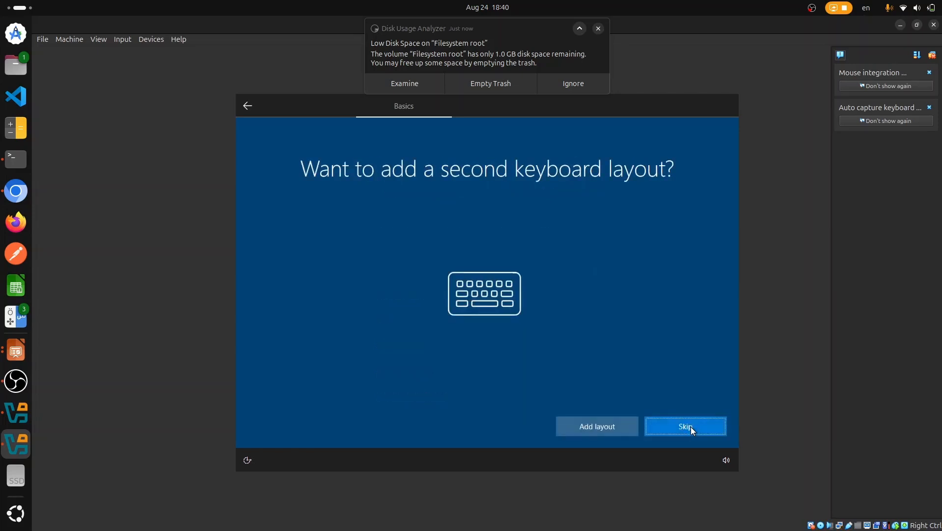
{"action": "left_click", "coordinate": [691, 426]}
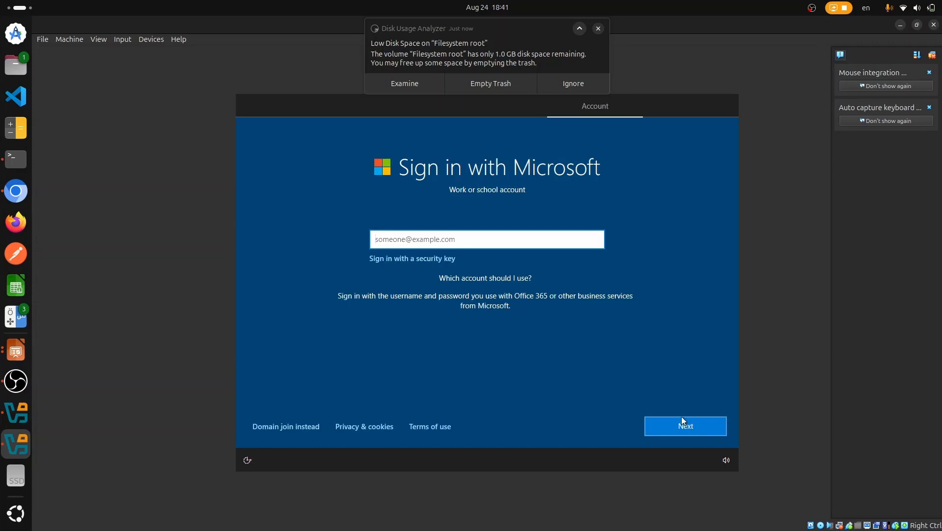
Step: Choose a local account named 'admin' and enter and confirm its password
{"action": "left_click", "coordinate": [315, 426]}
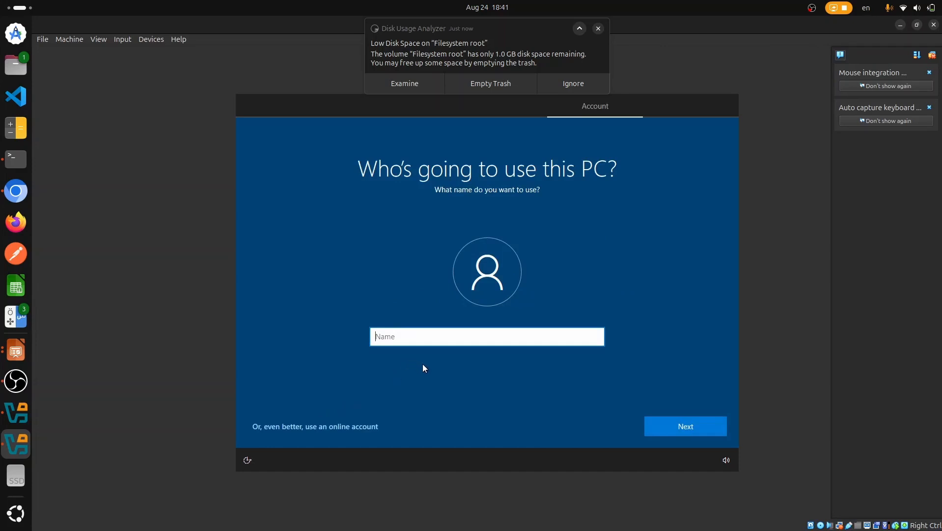
{"action": "type", "text": "admin"}
{"action": "key", "text": "Return"}
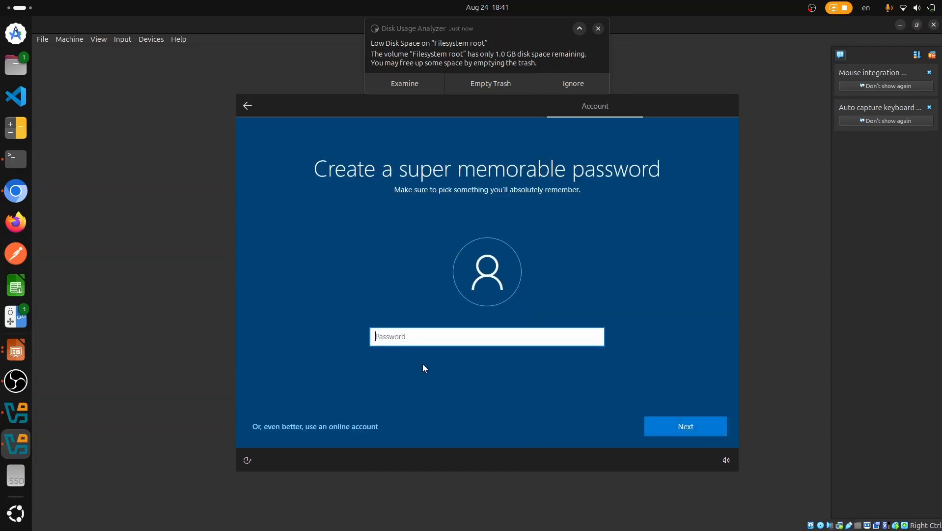
{"action": "type", "text": "admin"}
{"action": "key", "text": "Return"}
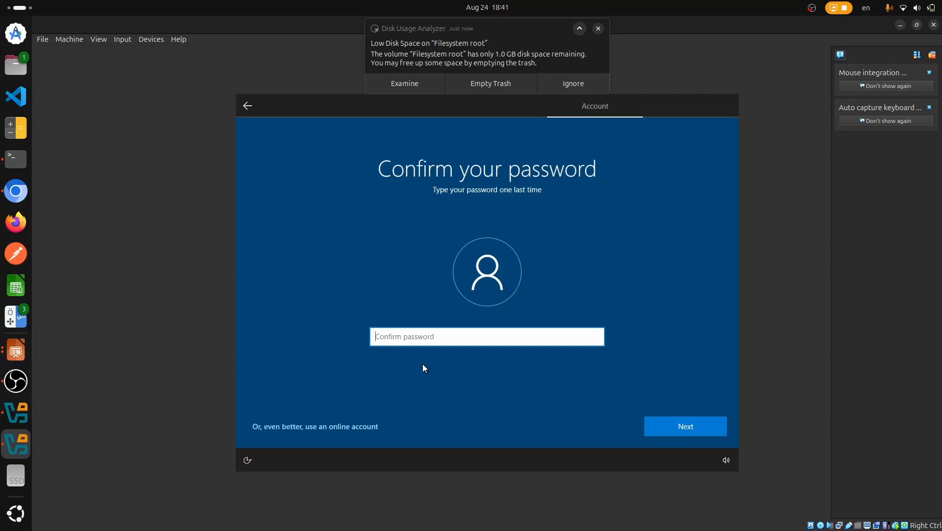
{"action": "type", "text": "admin"}
{"action": "key", "text": "Return"}
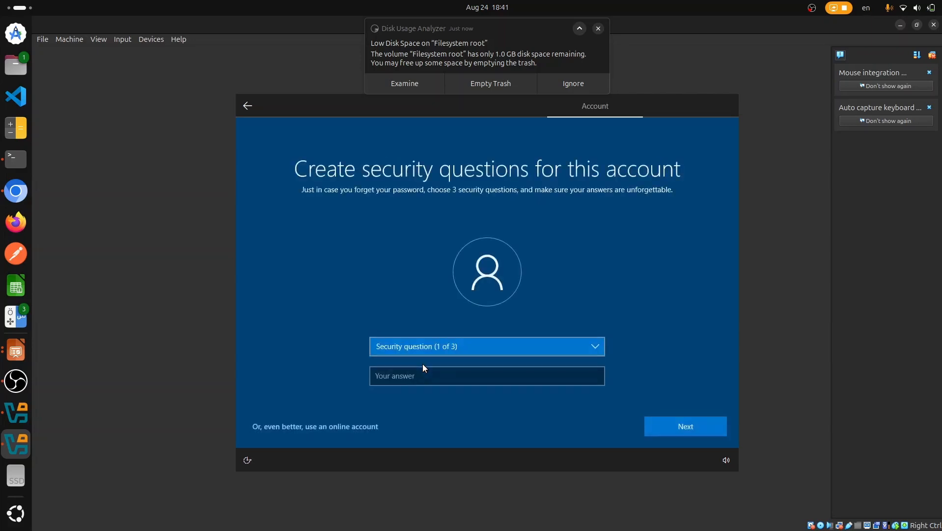
Step: Answer the first pet's name, birth city and childhood nickname security questions
{"action": "left_click", "coordinate": [426, 351]}
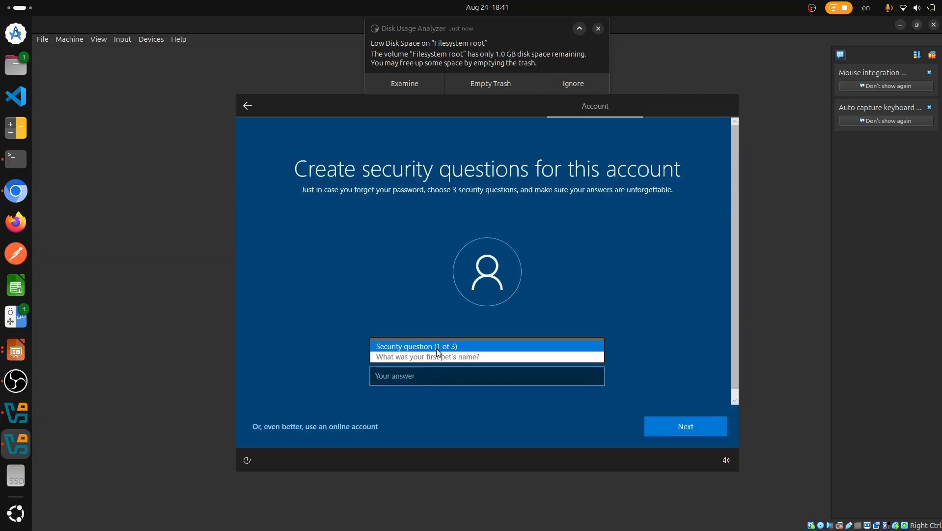
{"action": "left_click", "coordinate": [432, 357]}
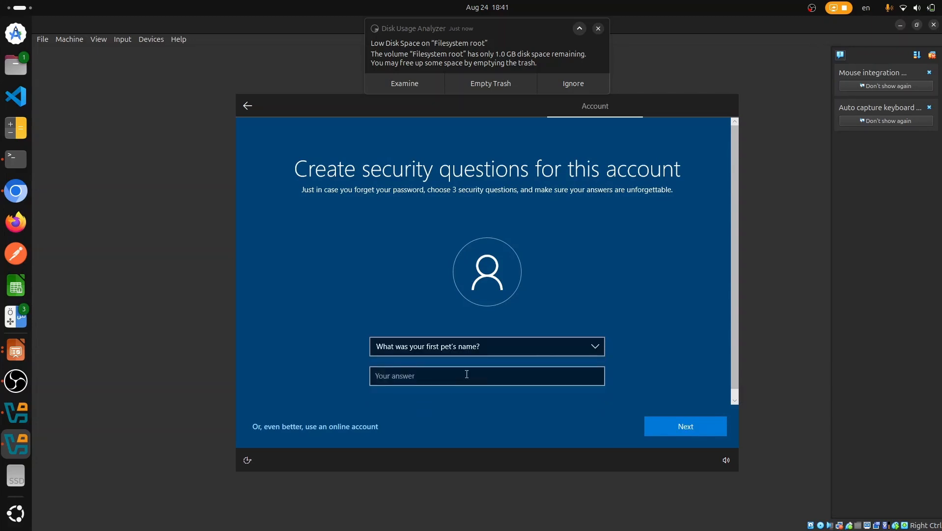
{"action": "left_click", "coordinate": [466, 375]}
{"action": "type", "text": "admin"}
{"action": "key", "text": "Return"}
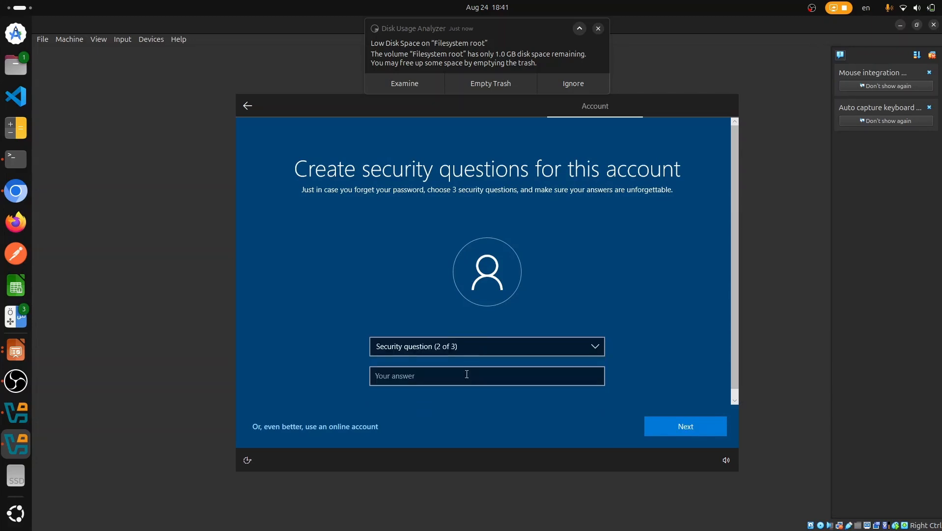
{"action": "left_click", "coordinate": [444, 346]}
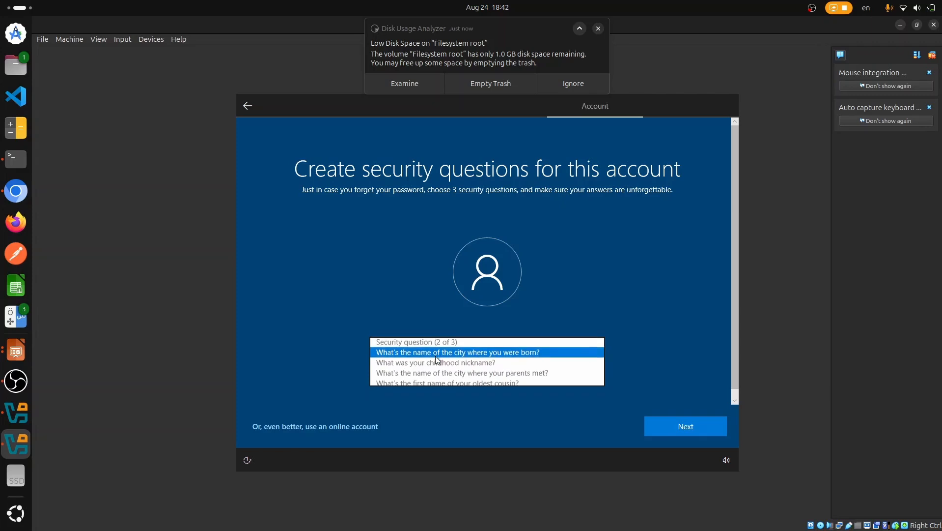
{"action": "left_click", "coordinate": [435, 357]}
{"action": "left_click", "coordinate": [445, 371]}
{"action": "type", "text": "admin"}
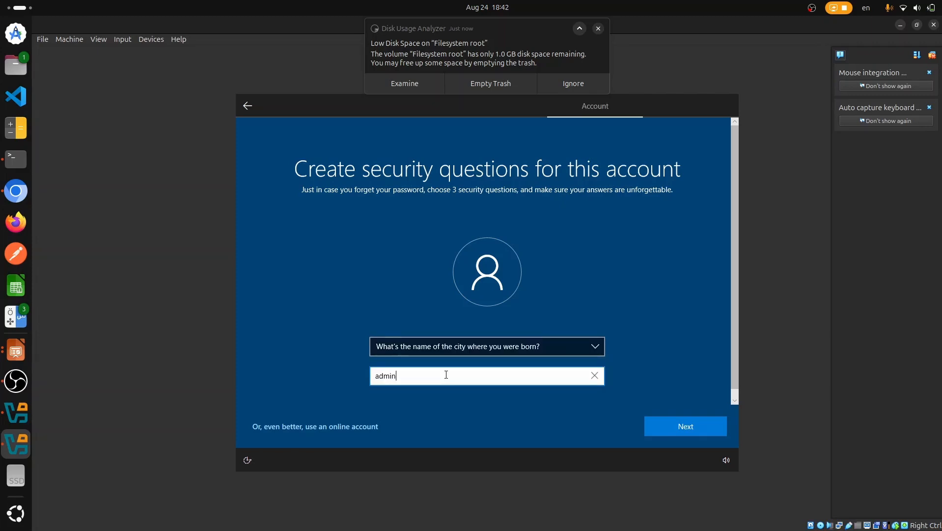
{"action": "key", "text": "Return"}
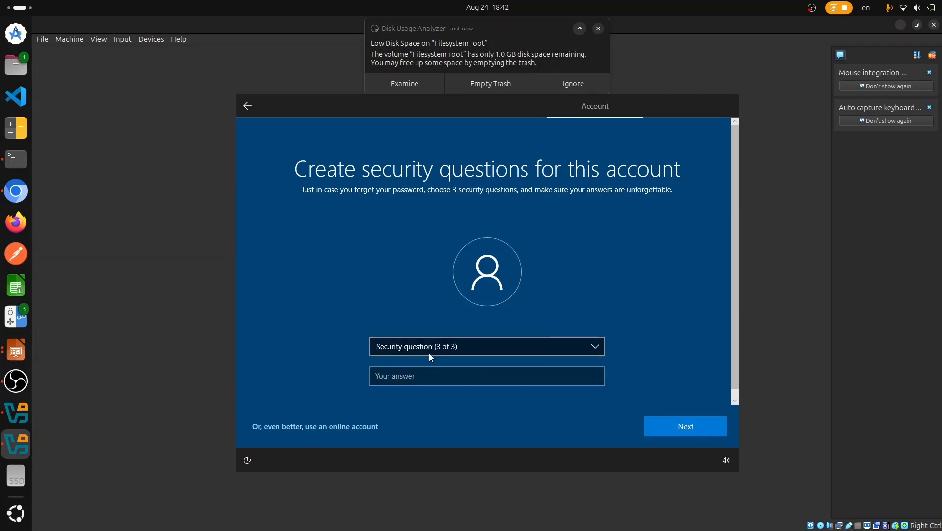
{"action": "left_click", "coordinate": [429, 353]}
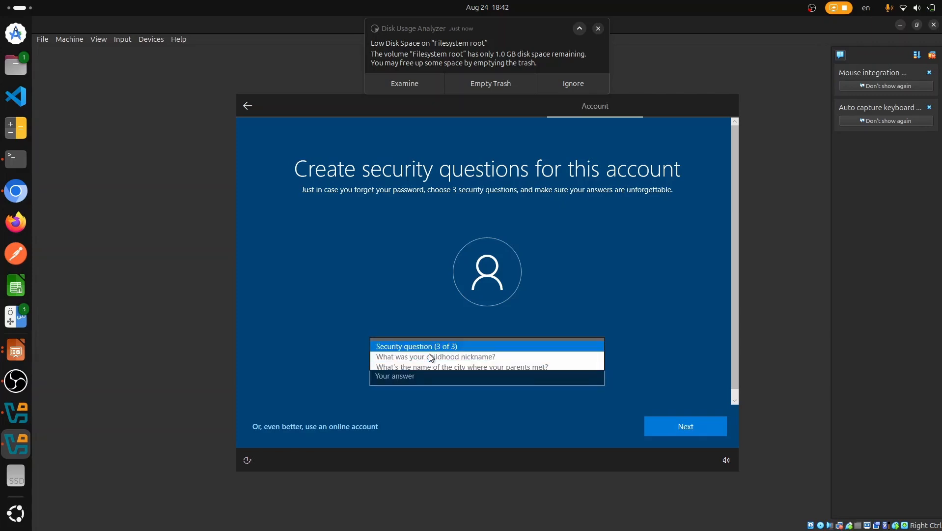
{"action": "left_click", "coordinate": [402, 360]}
{"action": "left_click", "coordinate": [421, 381]}
{"action": "type", "text": "admin"}
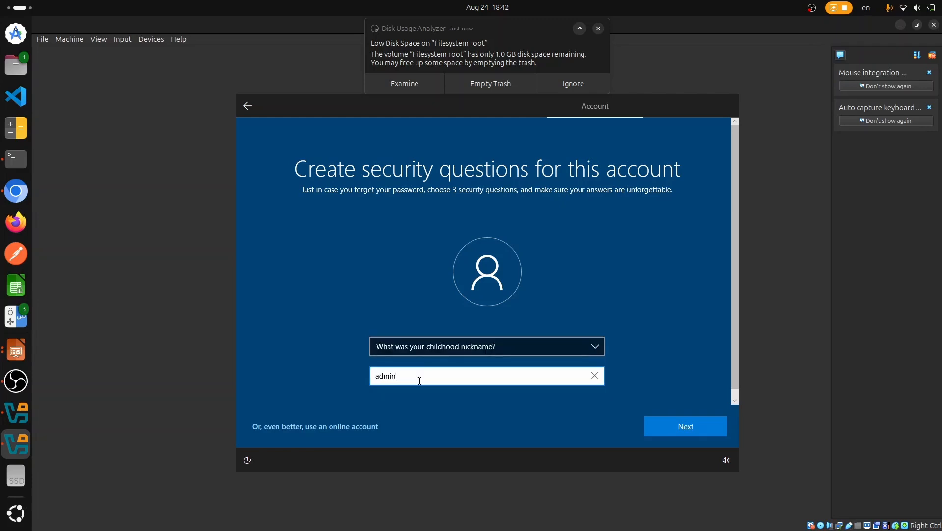
{"action": "key", "text": "Return"}
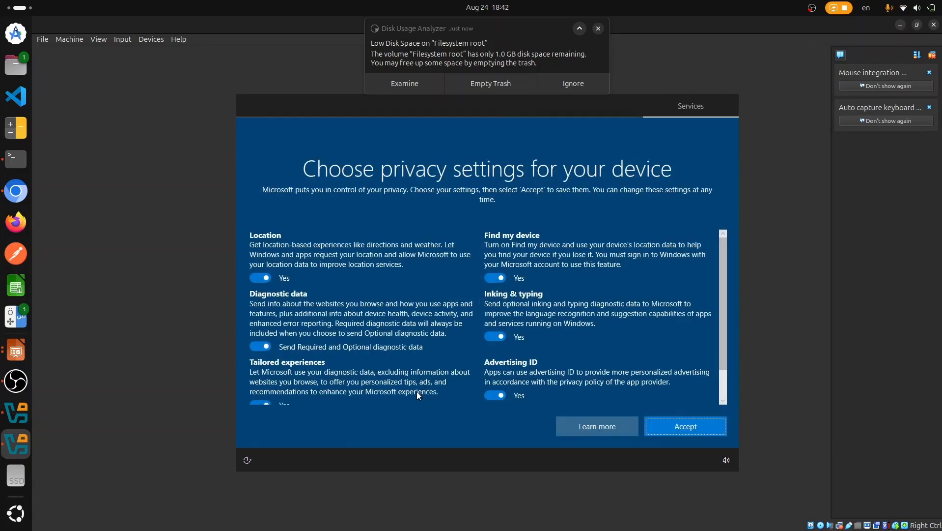
Step: Disable Location, Find my device, Inking, Advertising ID, Tailored experiences; set Required diagnostics; skip Cortana
{"action": "left_click", "coordinate": [259, 276]}
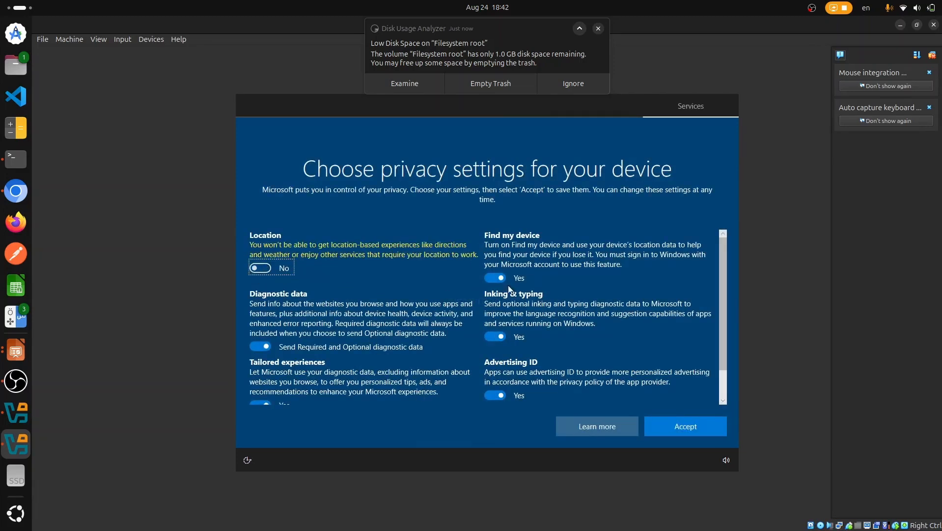
{"action": "left_click", "coordinate": [497, 278]}
{"action": "left_click", "coordinate": [496, 326]}
{"action": "left_click", "coordinate": [496, 386]}
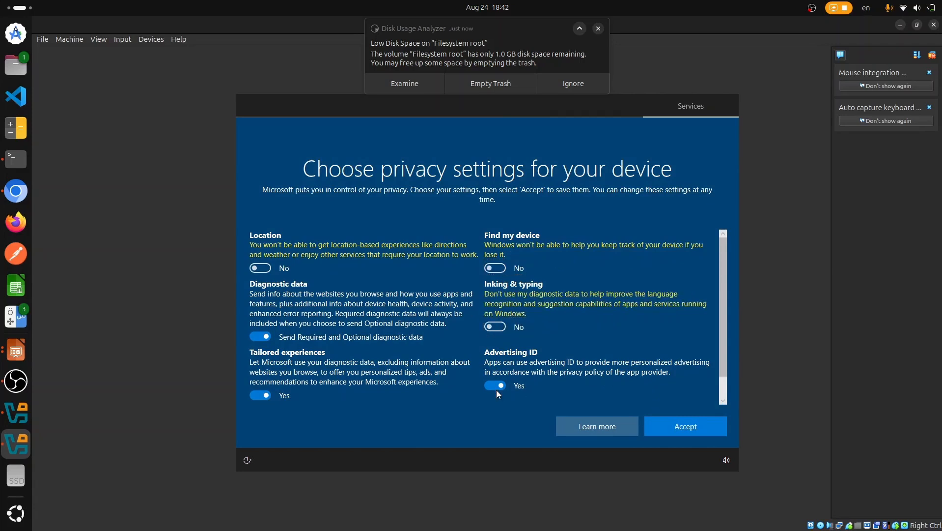
{"action": "left_click", "coordinate": [258, 396]}
{"action": "left_click", "coordinate": [284, 335]}
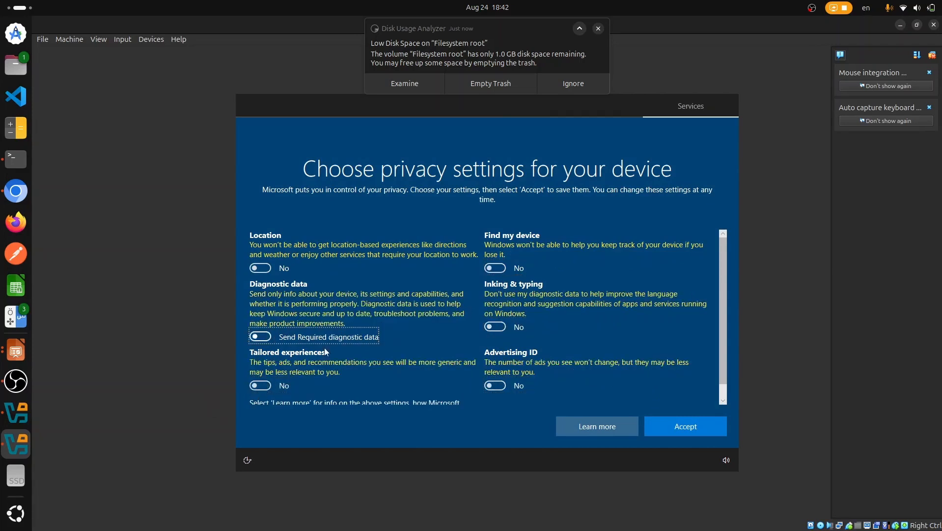
{"action": "left_click", "coordinate": [700, 427]}
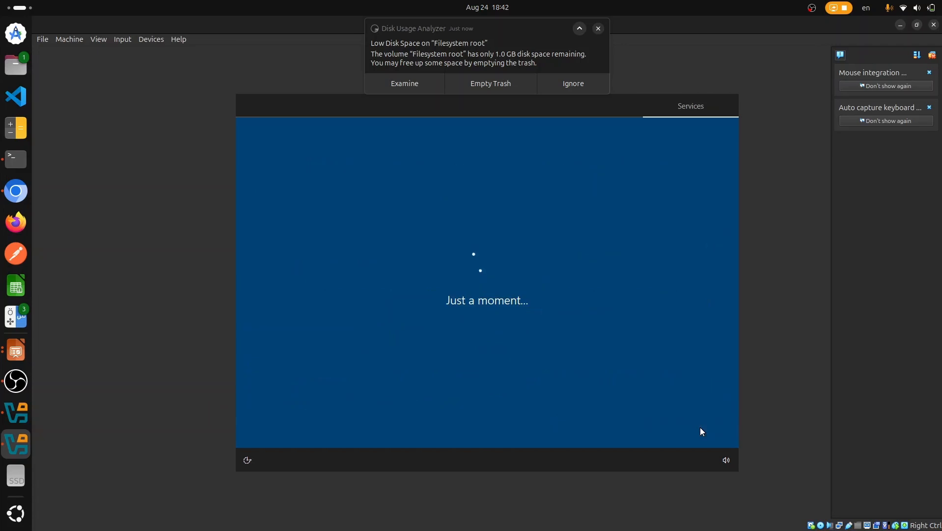
{"action": "left_click", "coordinate": [588, 428]}
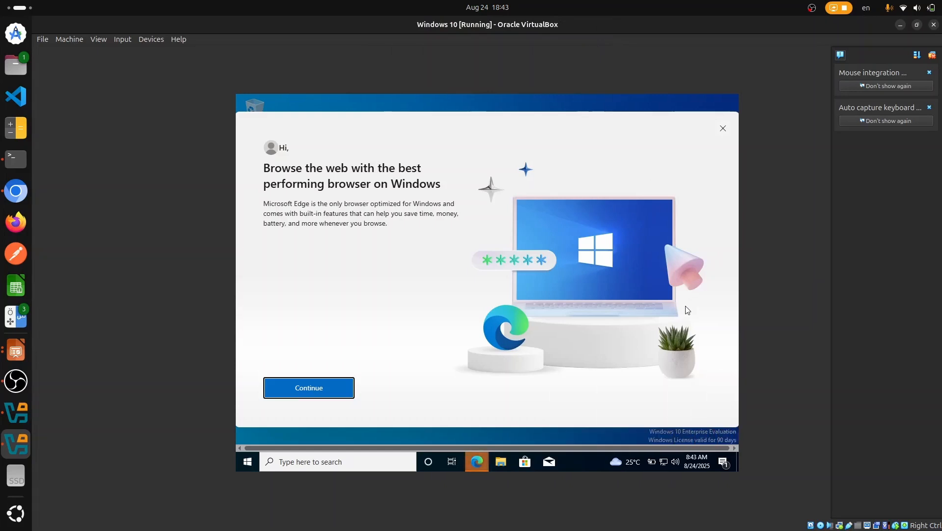
Step: Close the Edge welcome prompt and un-maximize the VM window to reveal the Manager
{"action": "right_click", "coordinate": [687, 309]}
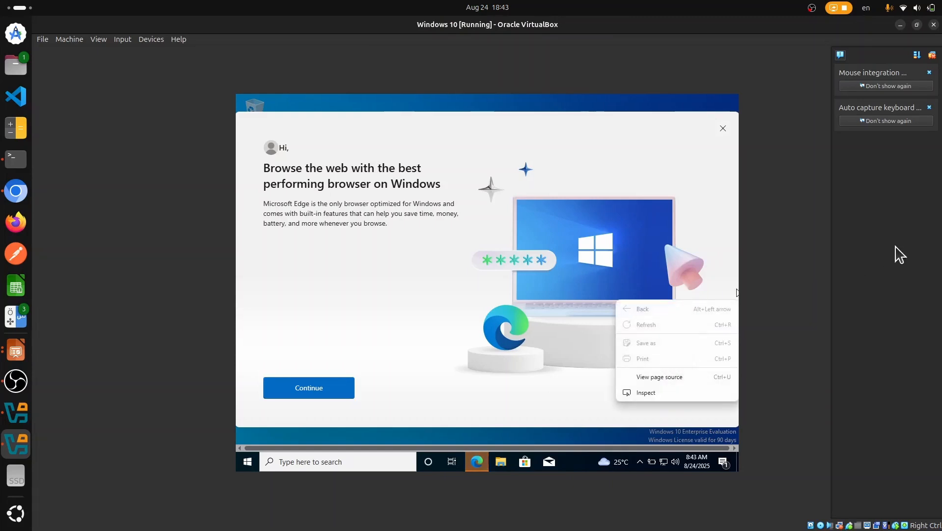
{"action": "left_click", "coordinate": [723, 129]}
{"action": "left_click", "coordinate": [722, 129]}
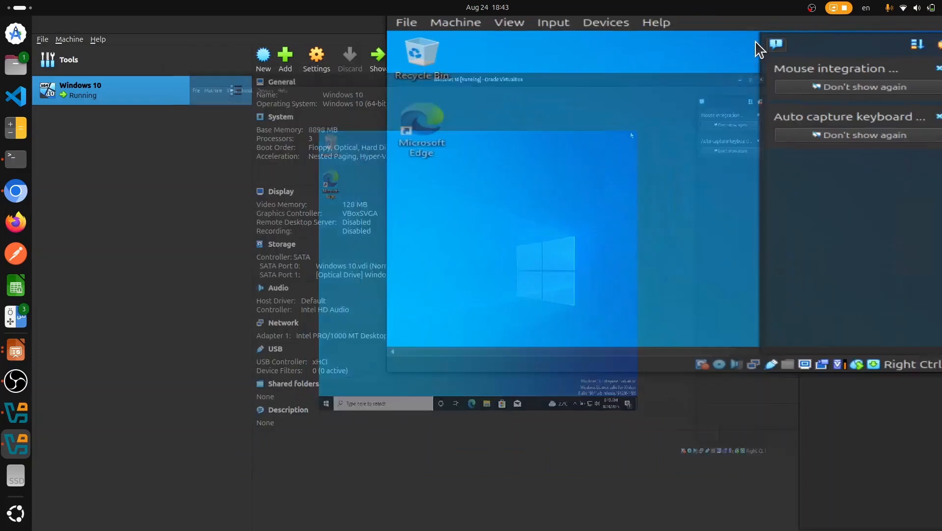
{"action": "left_click_drag", "start_coordinate": [757, 30], "coordinate": [610, 56]}
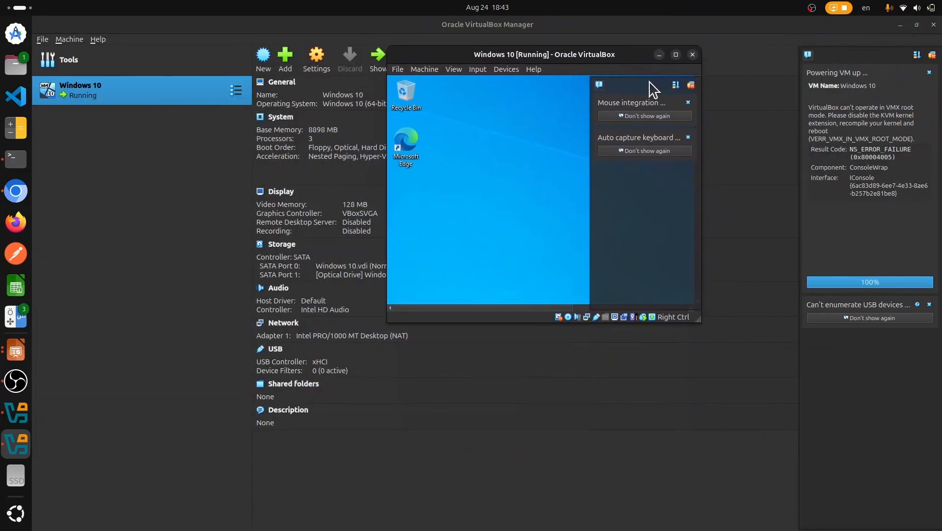